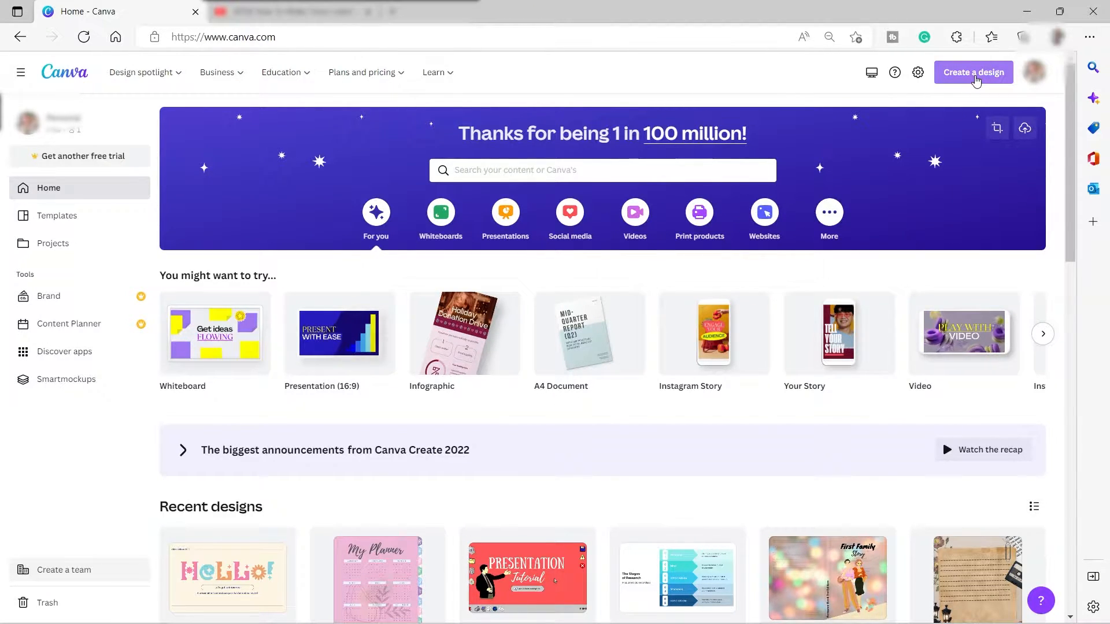
Step: Create a new custom-size design 8.5 in wide and 11 in high
left_click(975, 76)
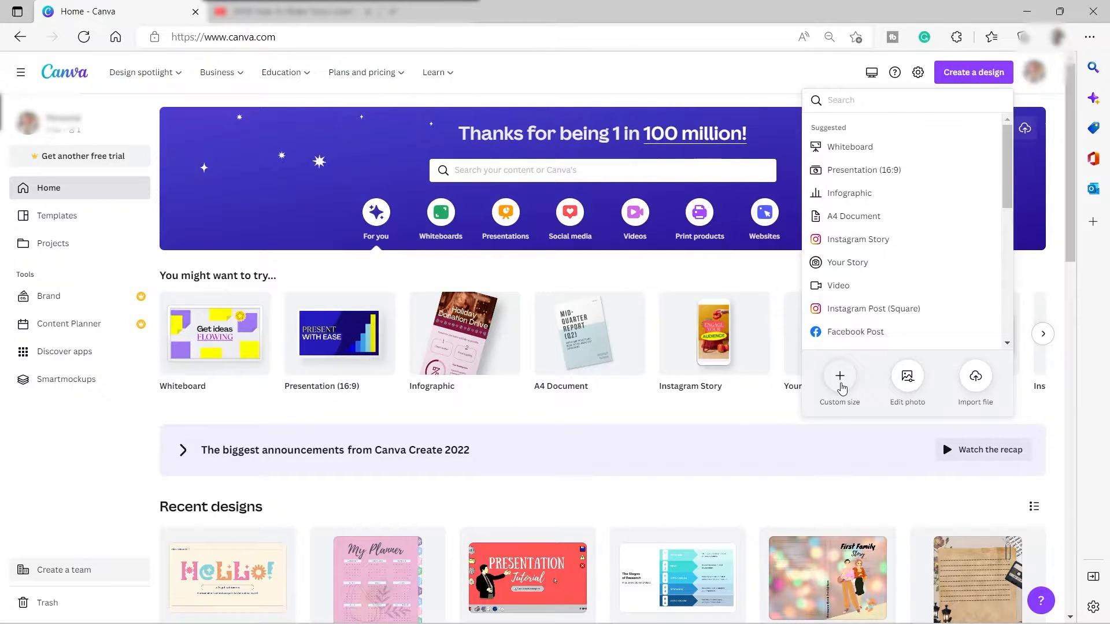
left_click(840, 379)
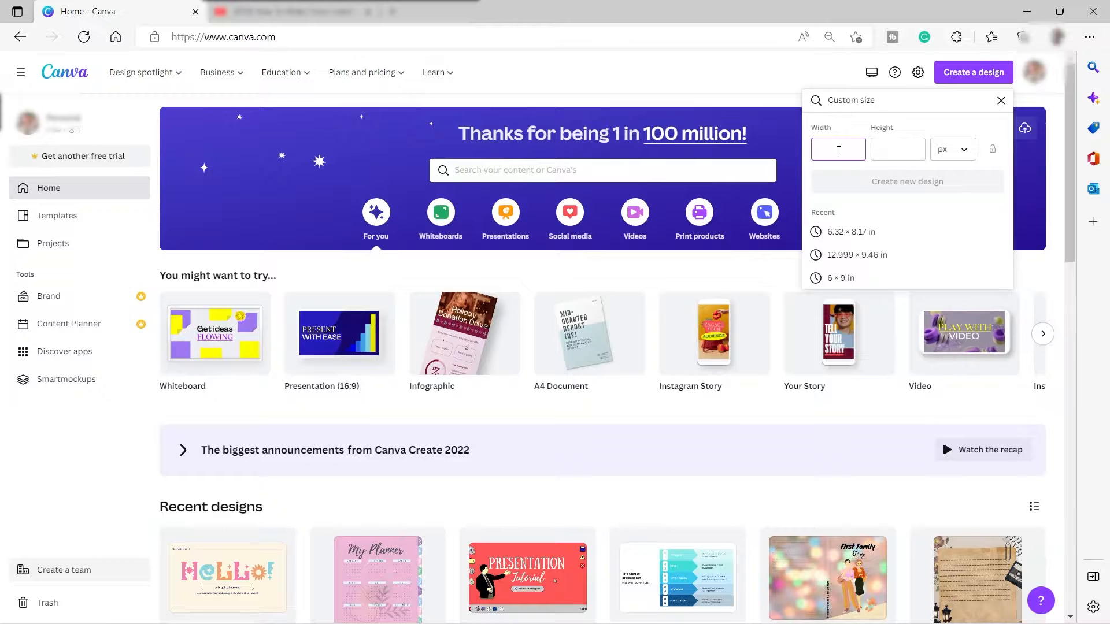
left_click(964, 151)
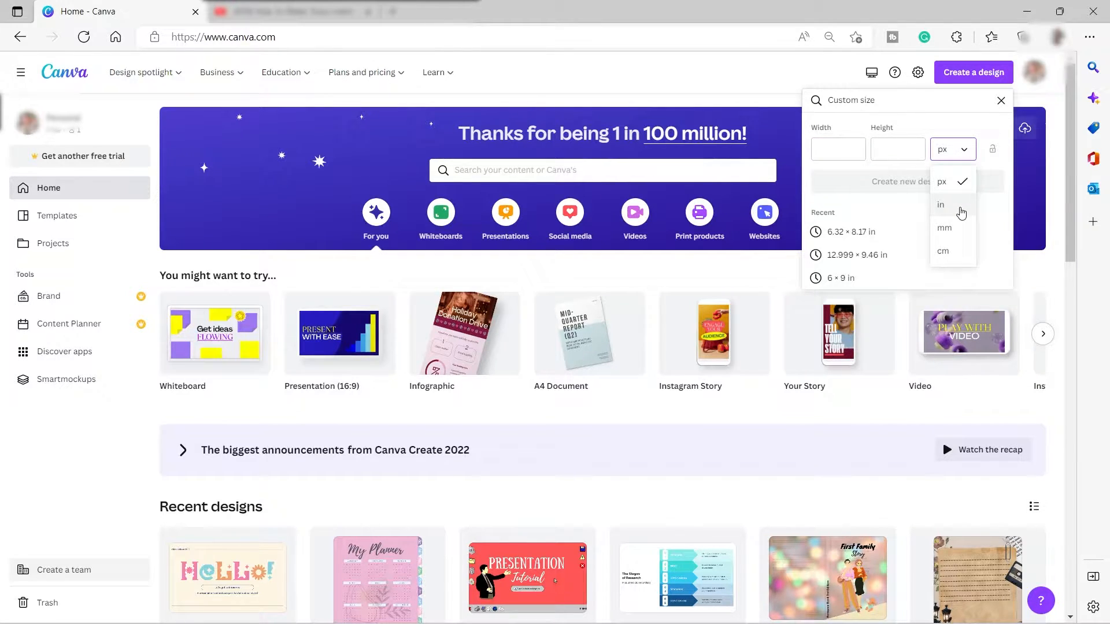
left_click(961, 209)
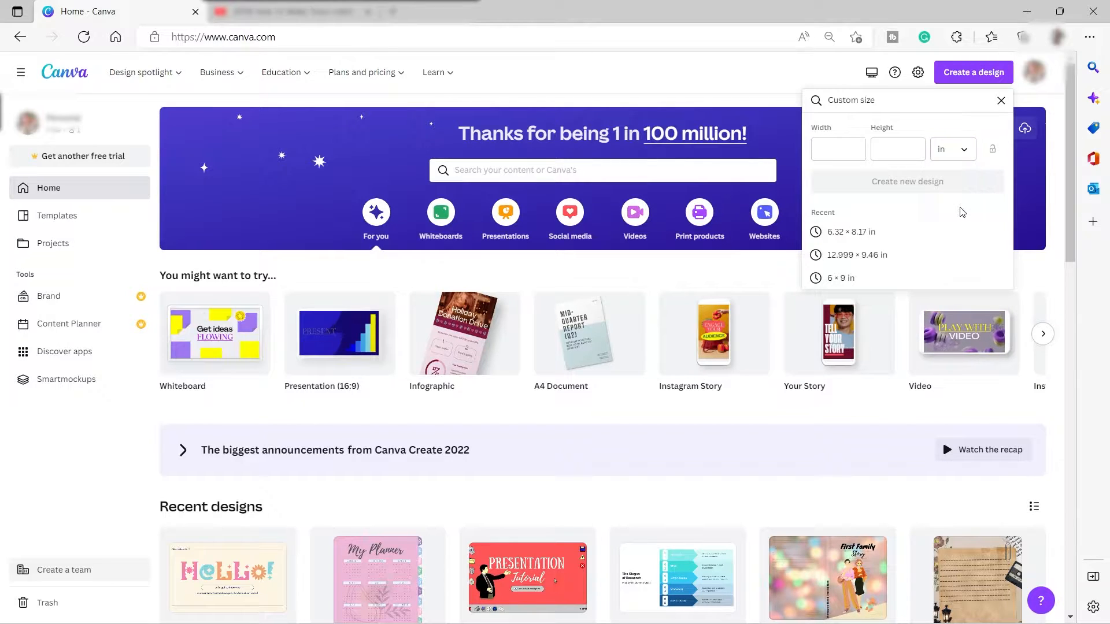
left_click(840, 151)
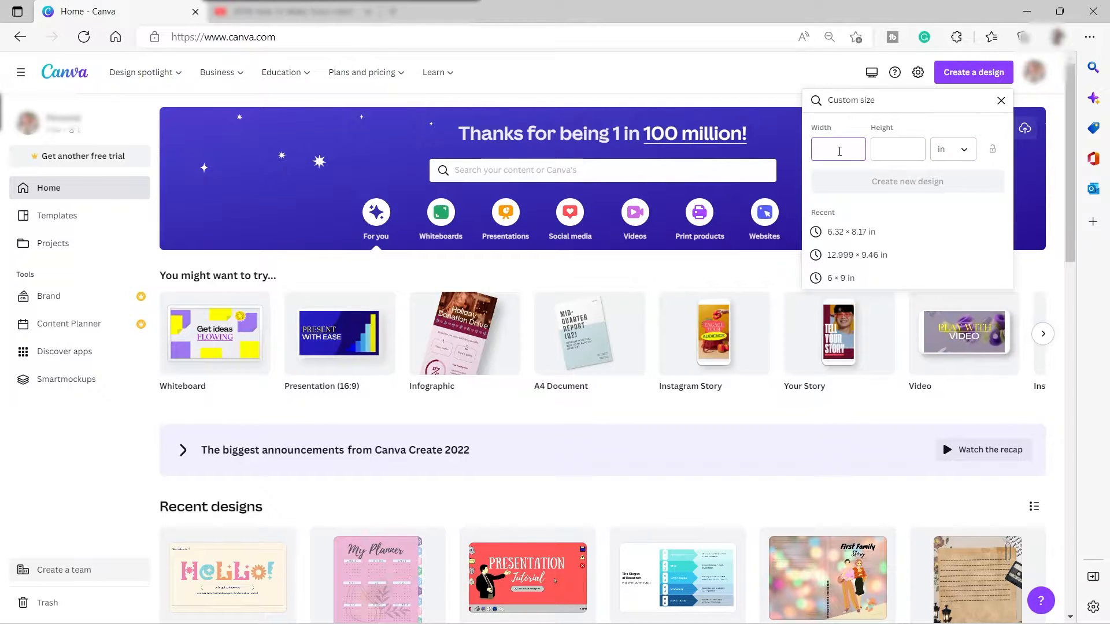
type("8.5")
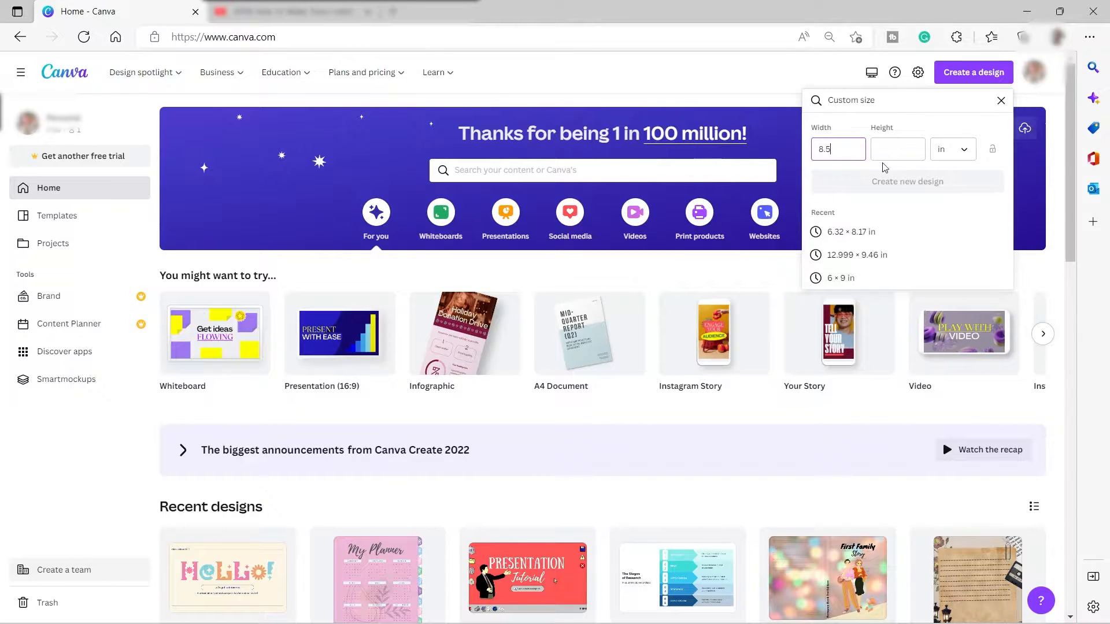
left_click(897, 150)
type("11")
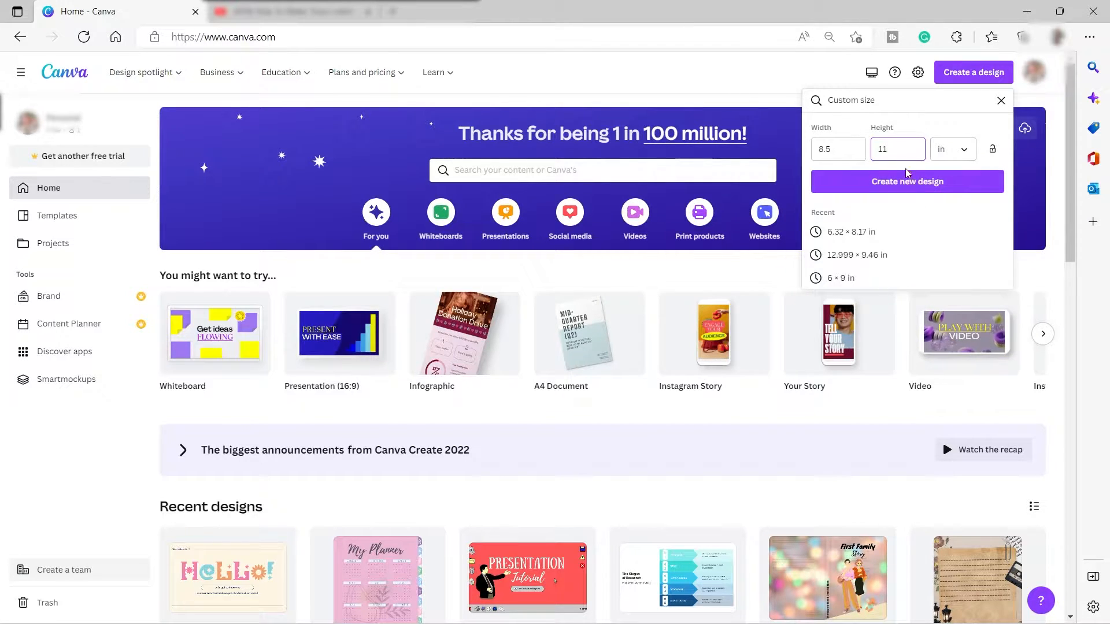
left_click(919, 184)
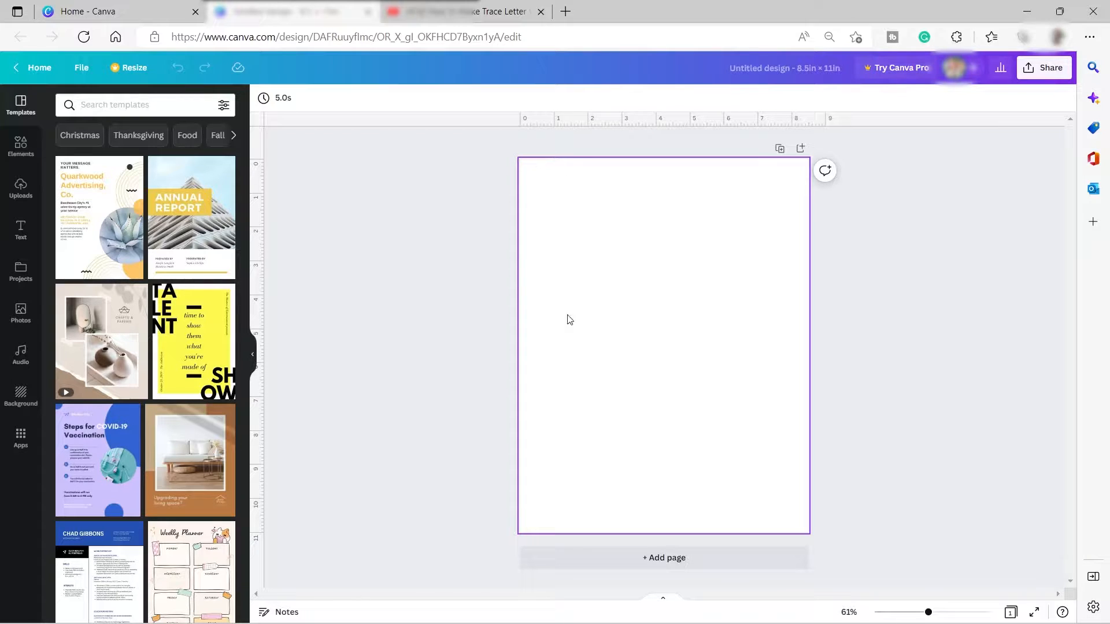
Step: Show the page margins and place ruler guides along all four margin edges
left_click(83, 71)
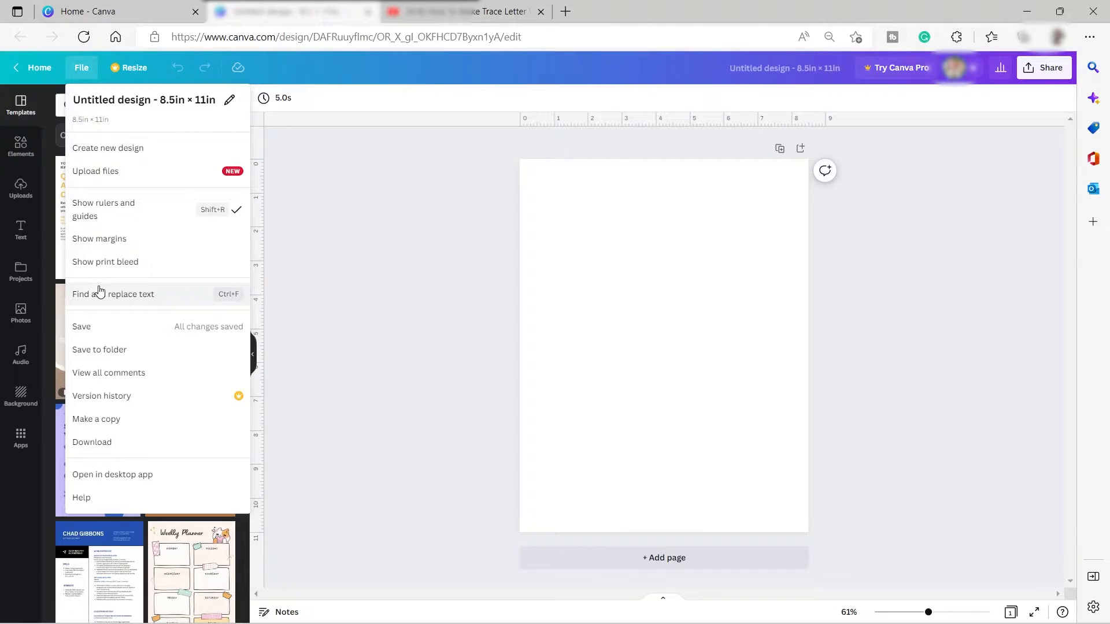
left_click(102, 246)
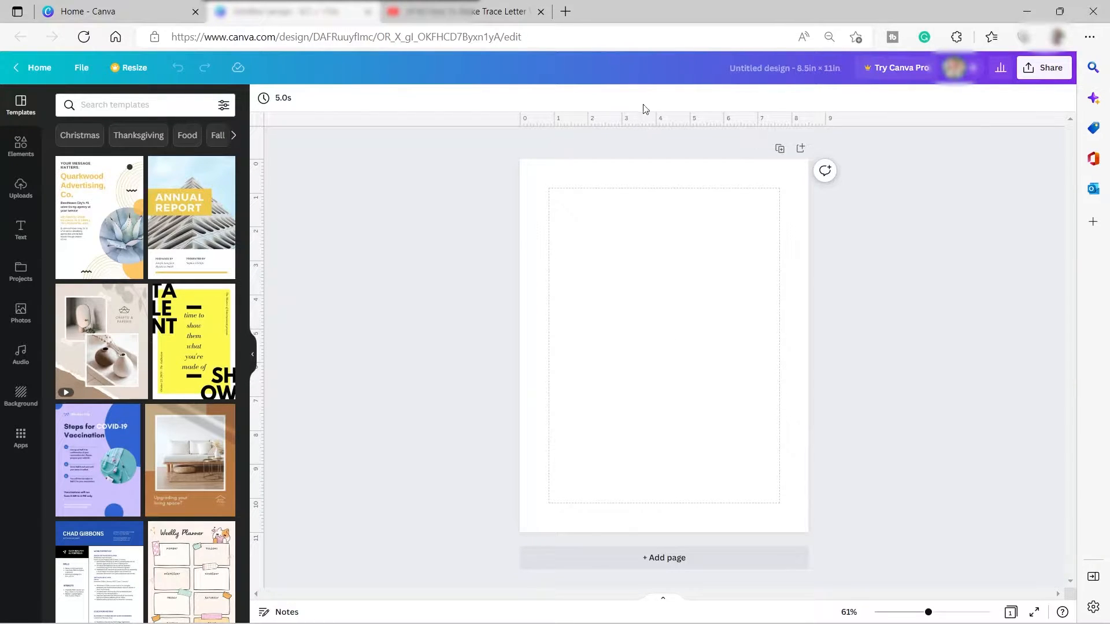
left_click_drag(629, 133, 664, 503)
left_click_drag(692, 122, 693, 188)
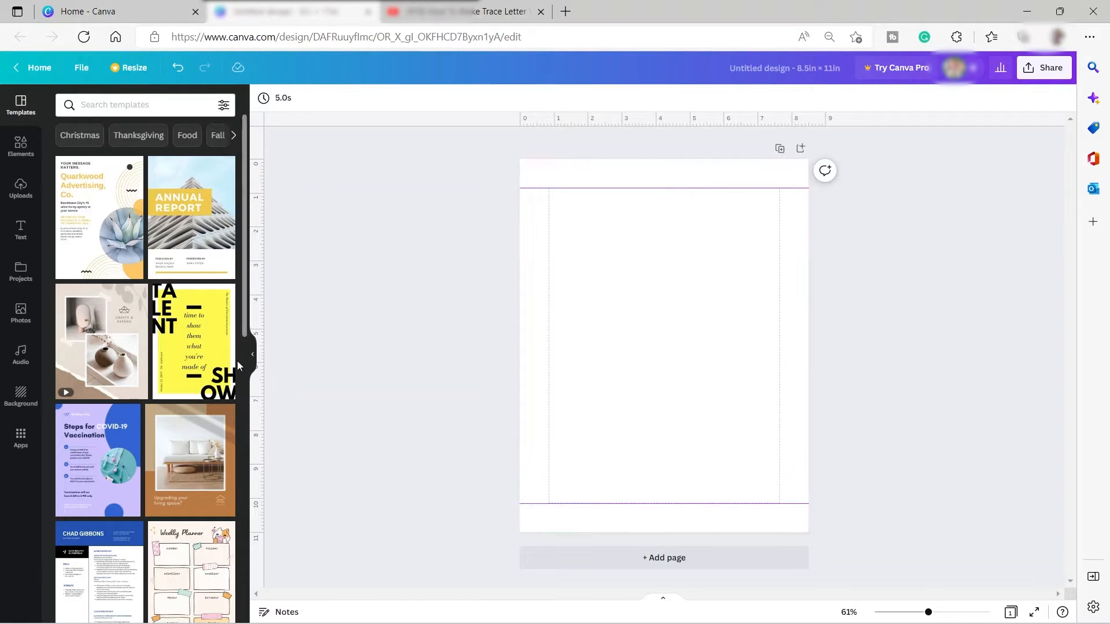
left_click_drag(260, 315, 780, 376)
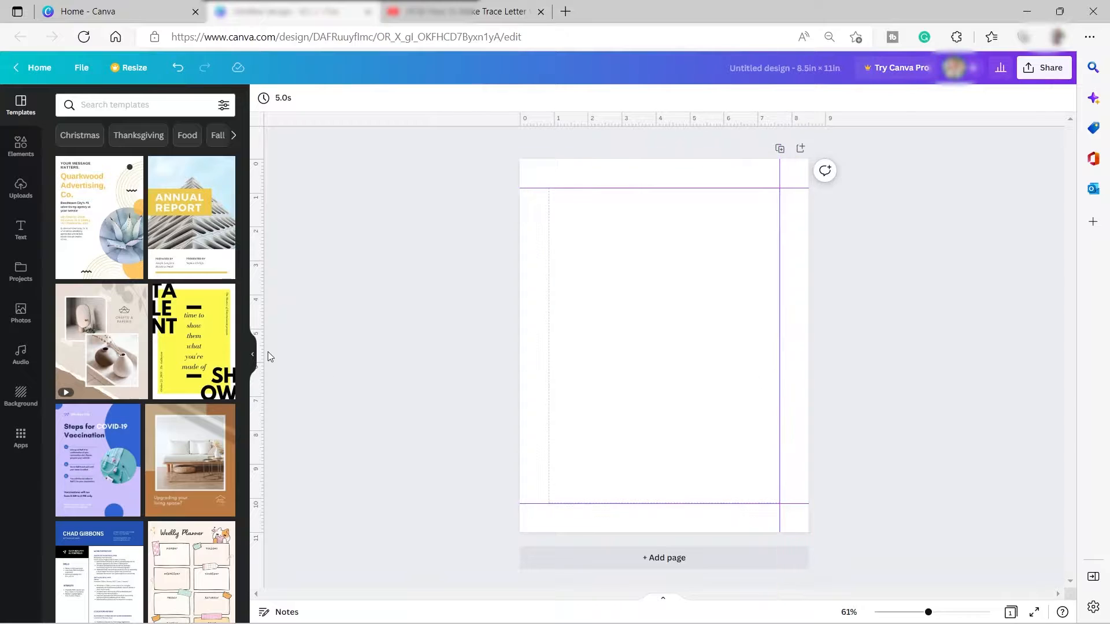
left_click_drag(260, 298, 549, 347)
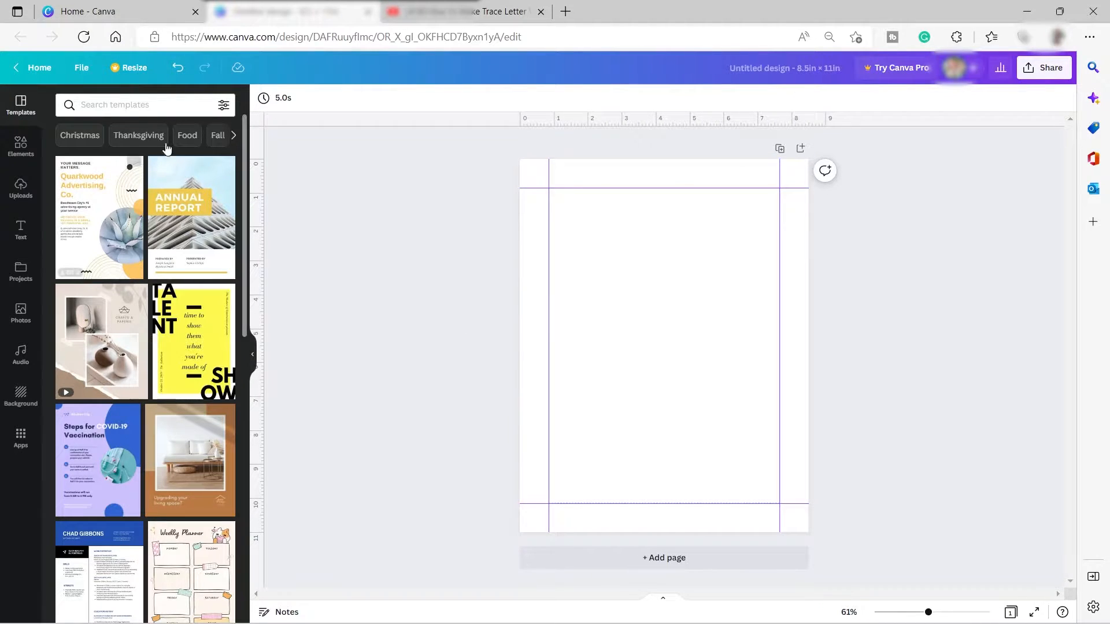
Step: Search the elements for "line" and add the plain solid straight line to the page
left_click(15, 156)
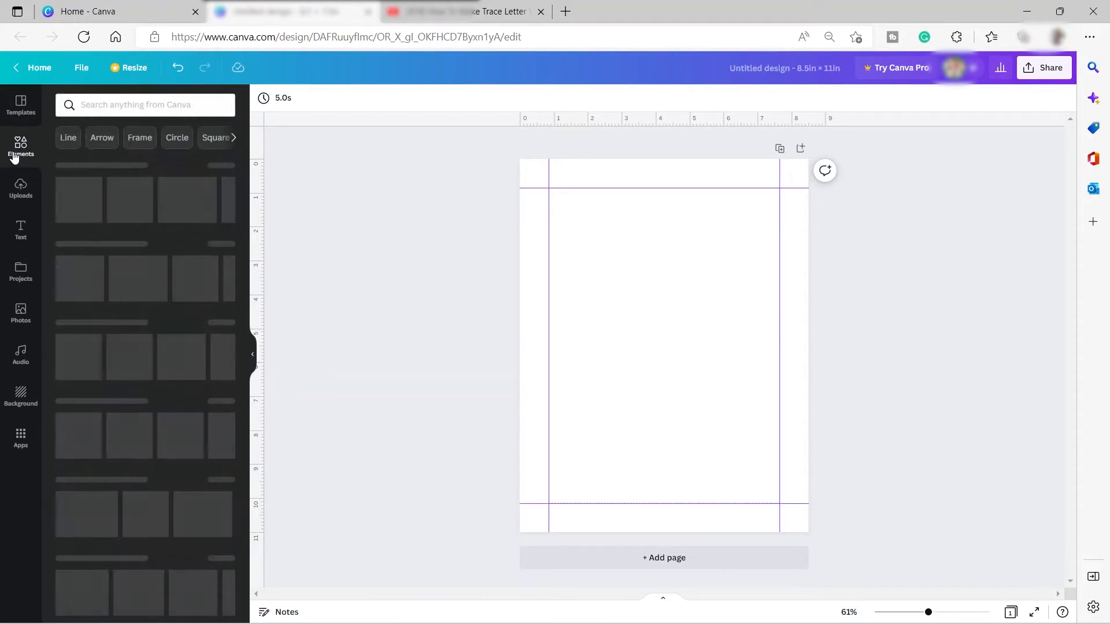
left_click(111, 104)
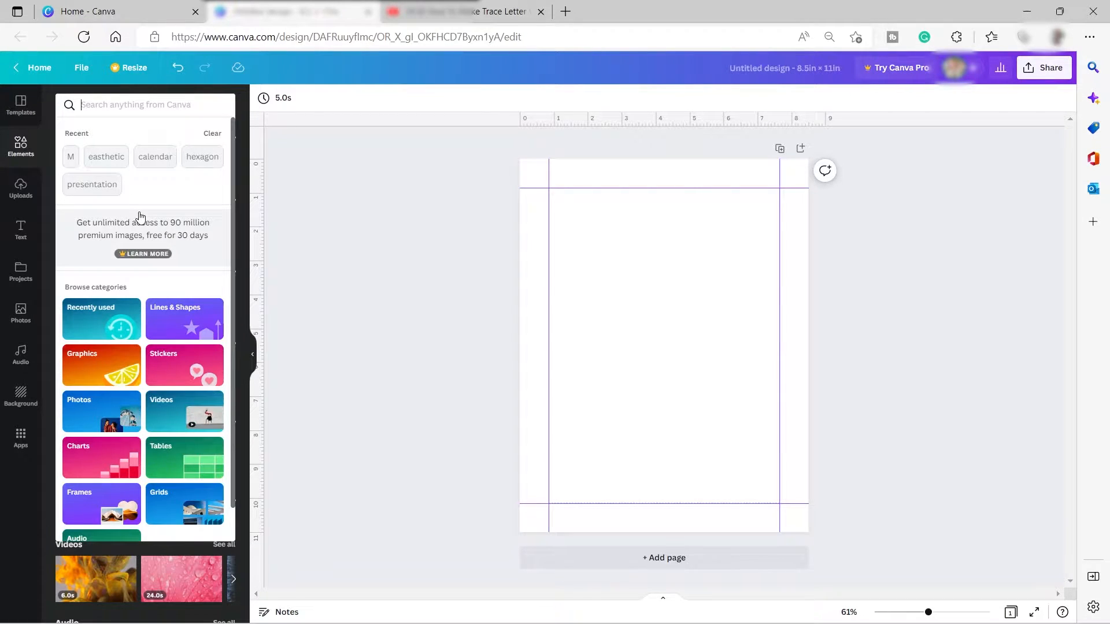
type("line")
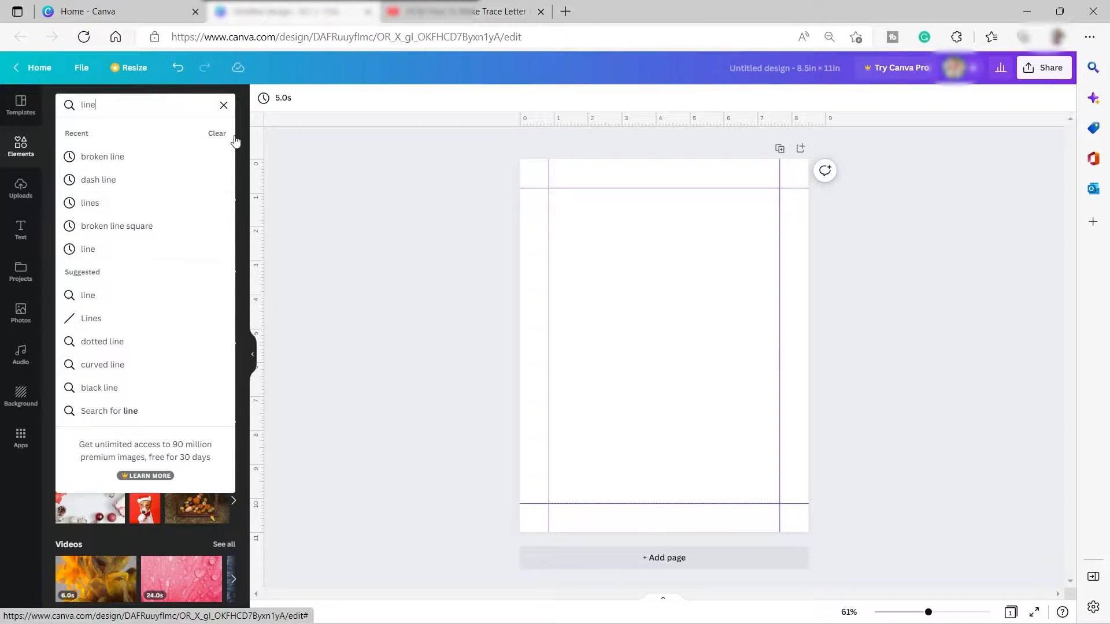
key("Return")
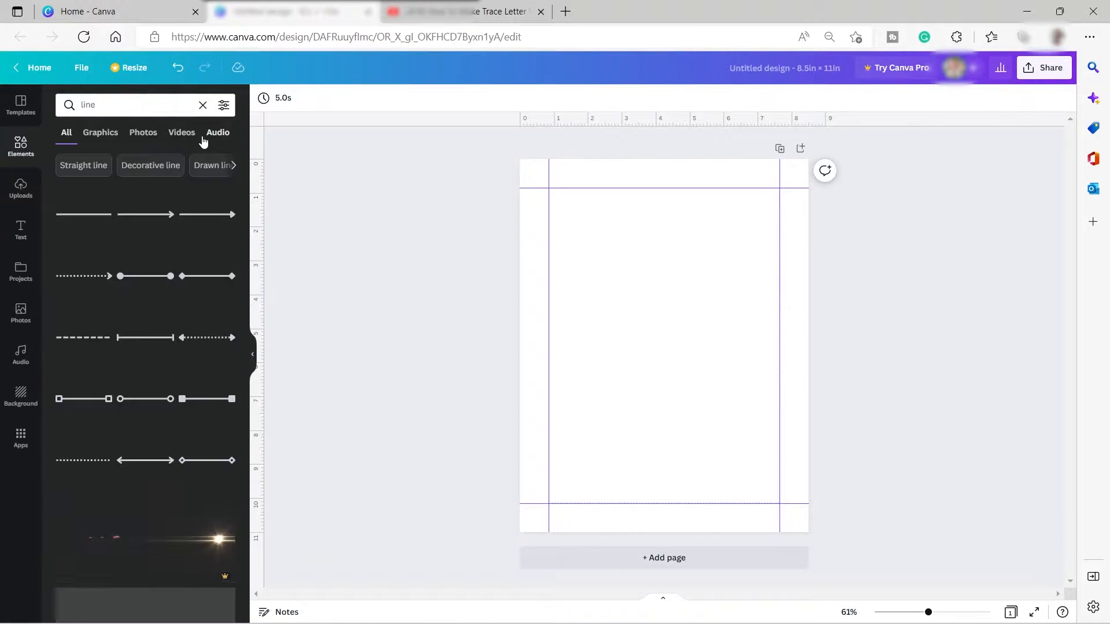
left_click(86, 219)
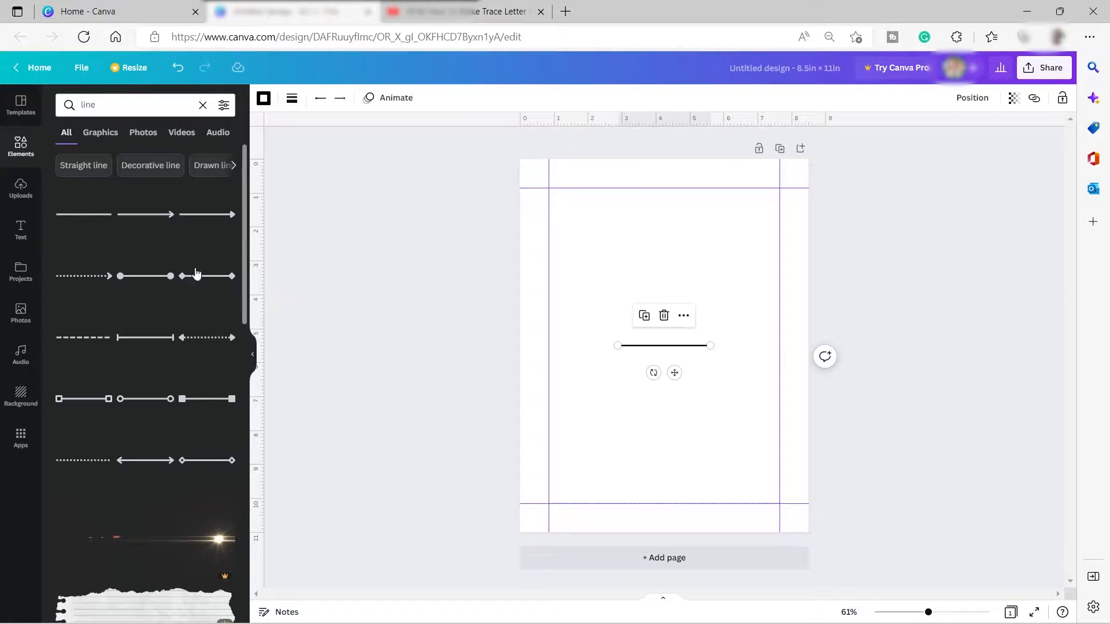
Step: Stretch the line to span between the left and right margin guides and move it onto the top margin guide
left_click_drag(705, 345, 780, 345)
left_click_drag(620, 346, 555, 348)
left_click_drag(675, 373, 675, 216)
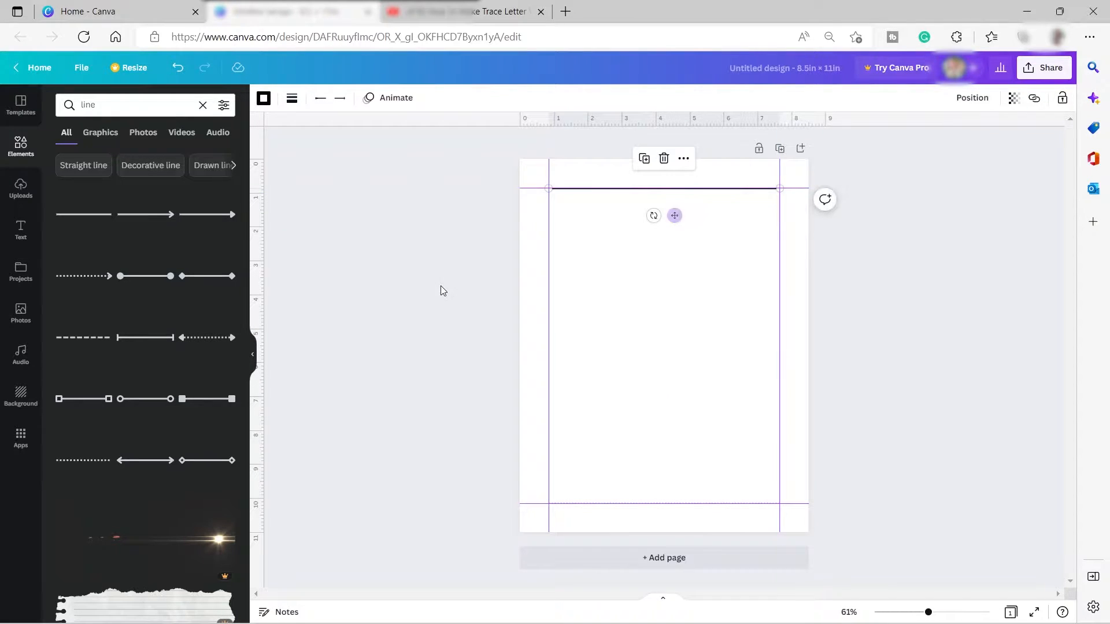
Step: Add a heading to the page with the text "Name:"
left_click(20, 231)
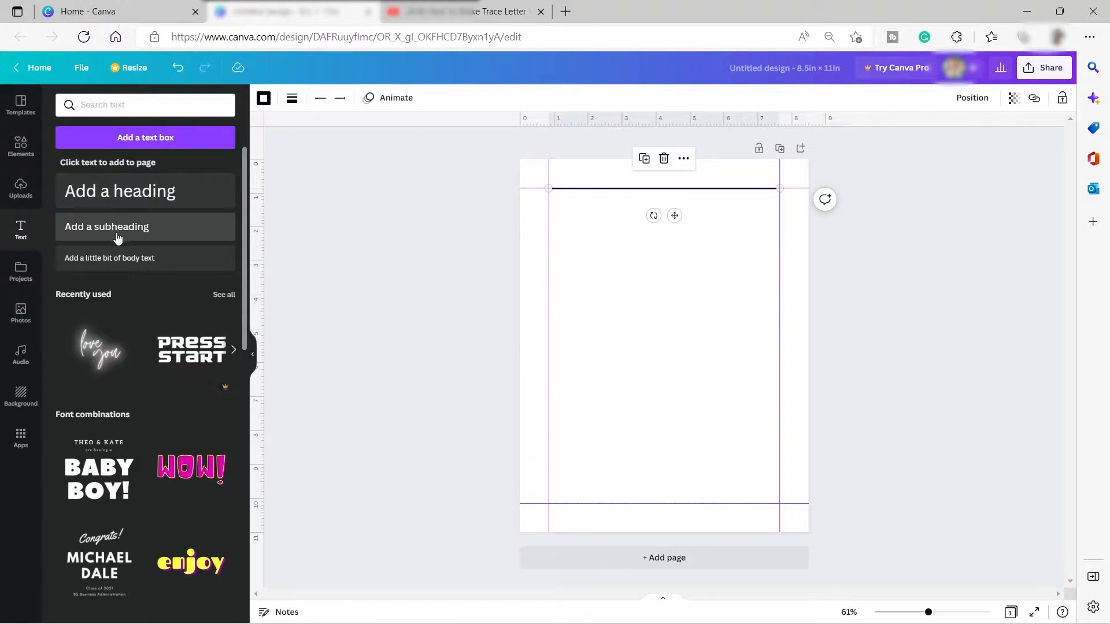
left_click(117, 206)
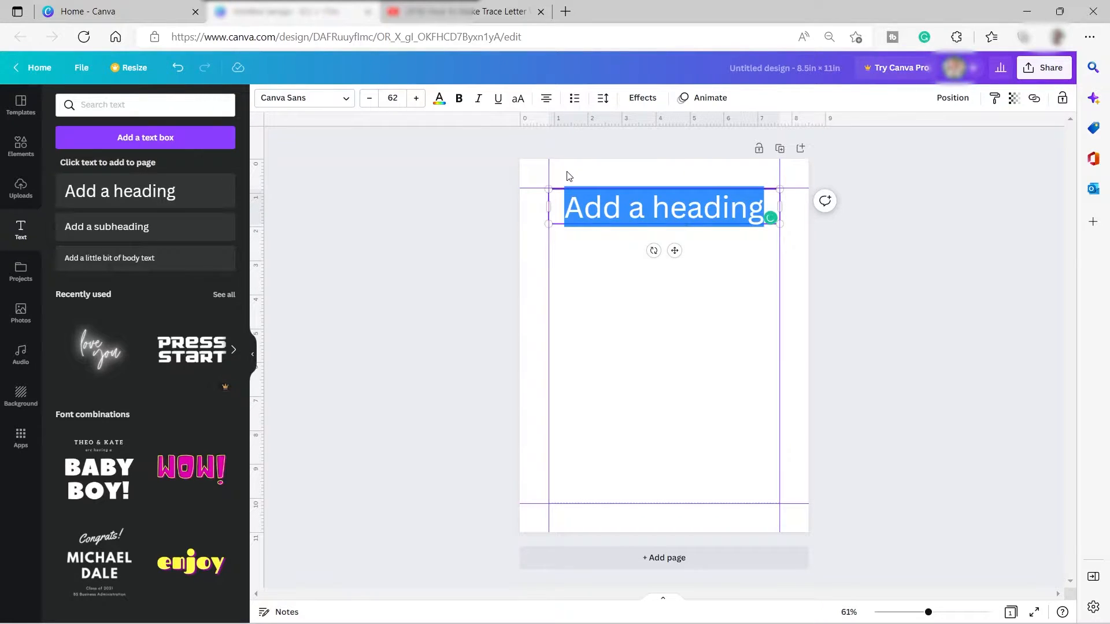
type("Name:")
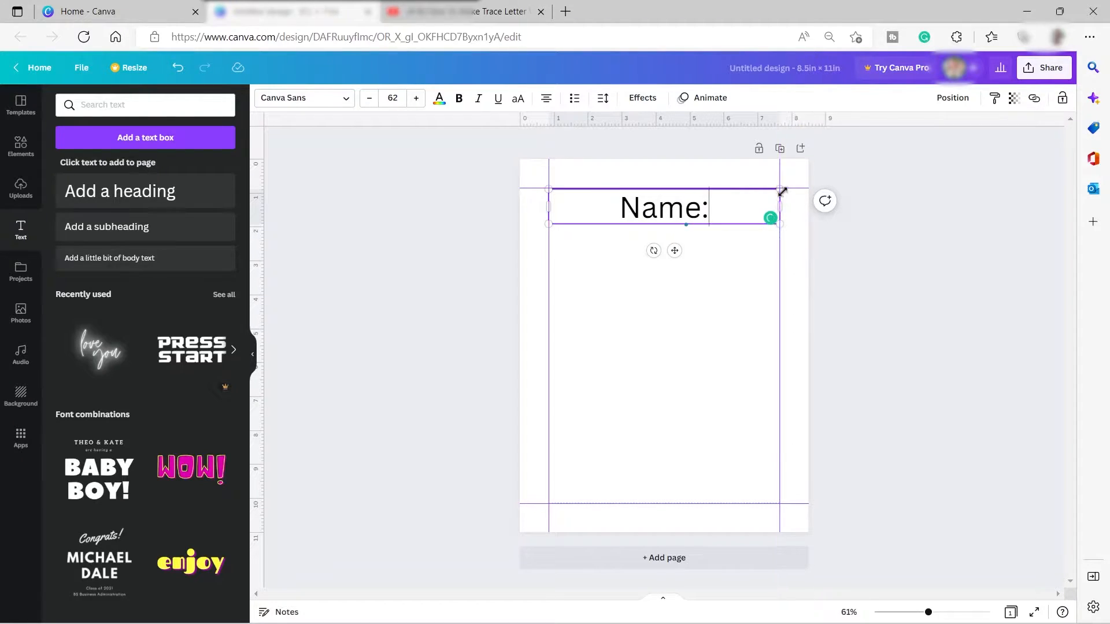
Step: Shrink the "Name:" text to size 33.6 and place it just above the top line, starting at the left margin
left_click_drag(782, 191, 782, 190)
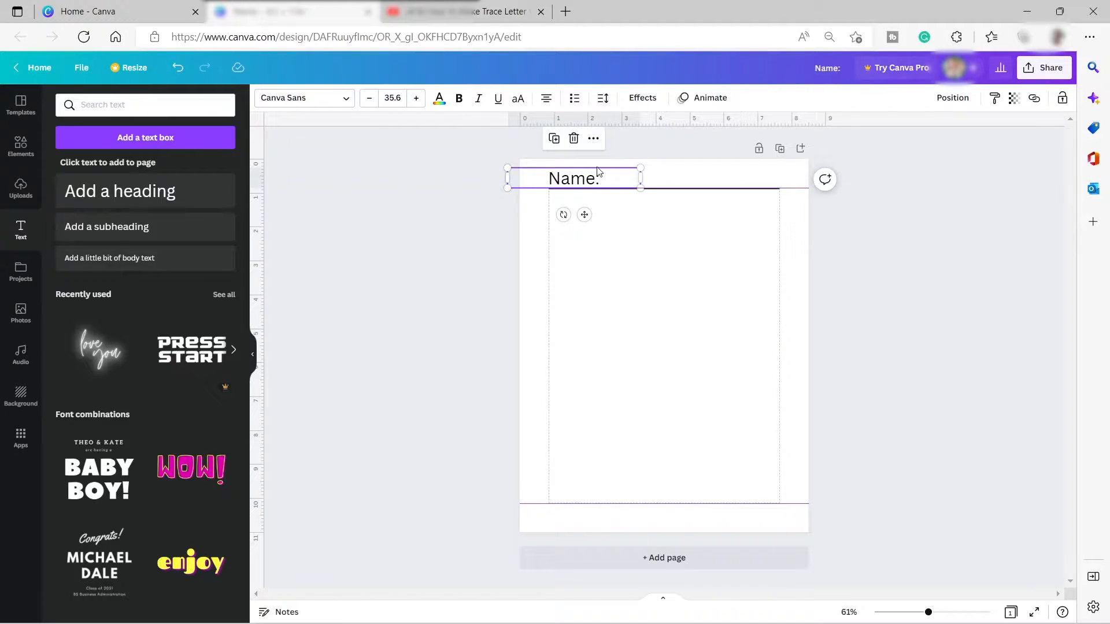
left_click(370, 100)
left_click(370, 99)
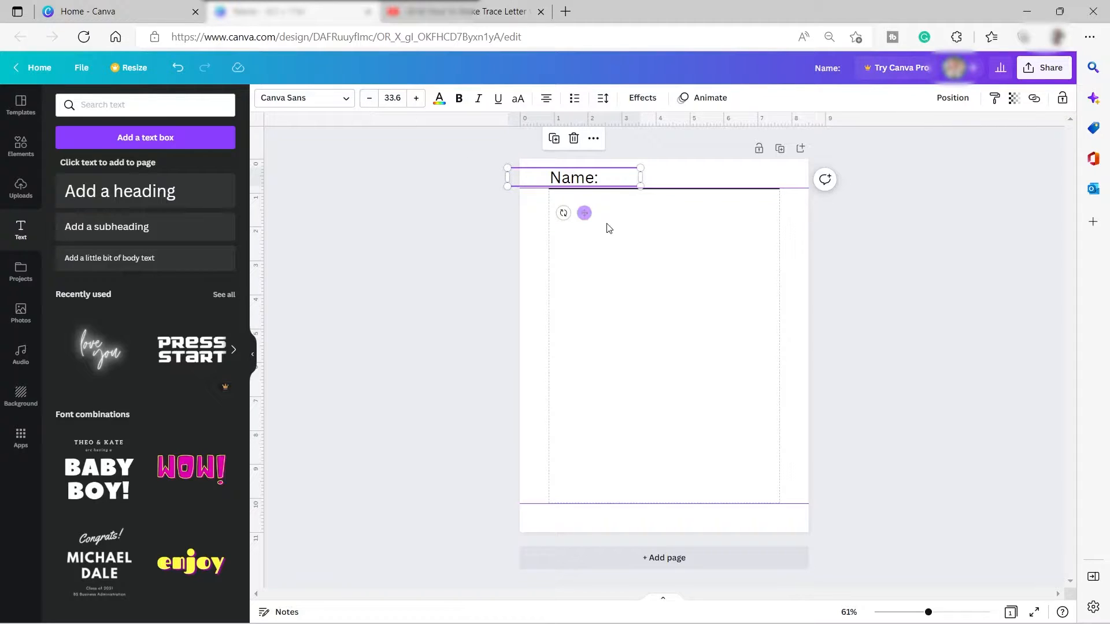
left_click_drag(584, 213, 585, 212)
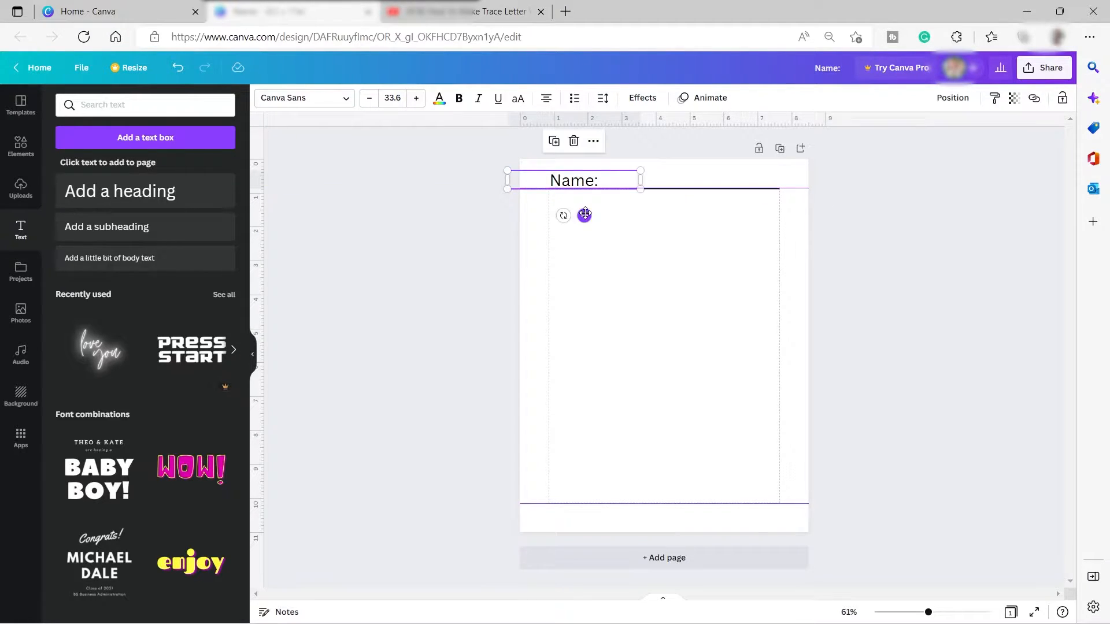
left_click(649, 267)
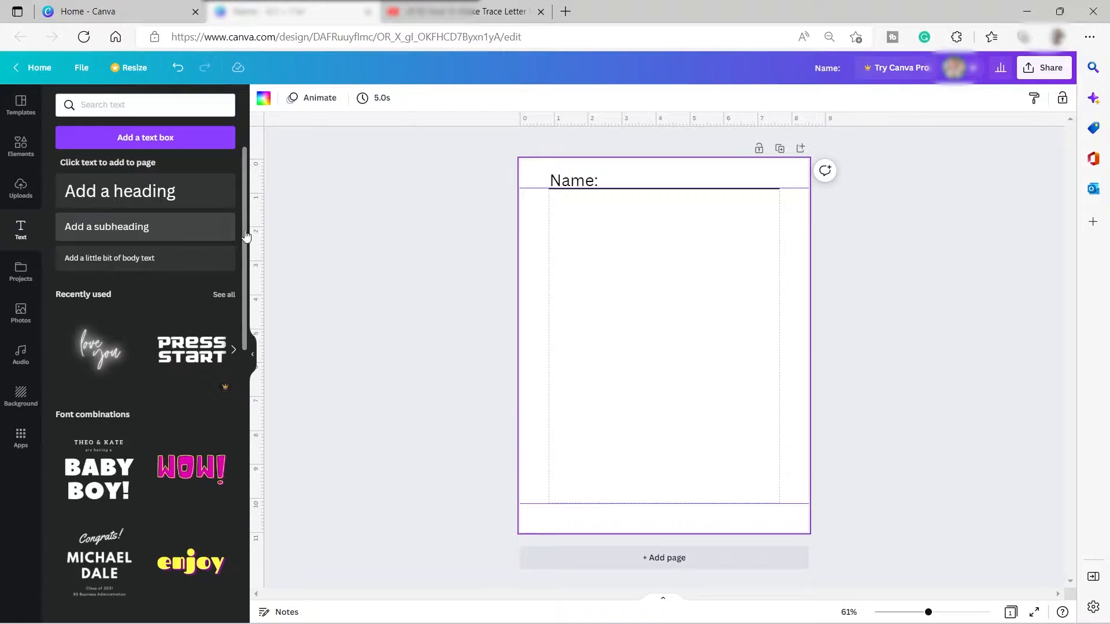
Step: Duplicate the top line and place the copy about 1 inch below it, aligned between the side margins
left_click(710, 196)
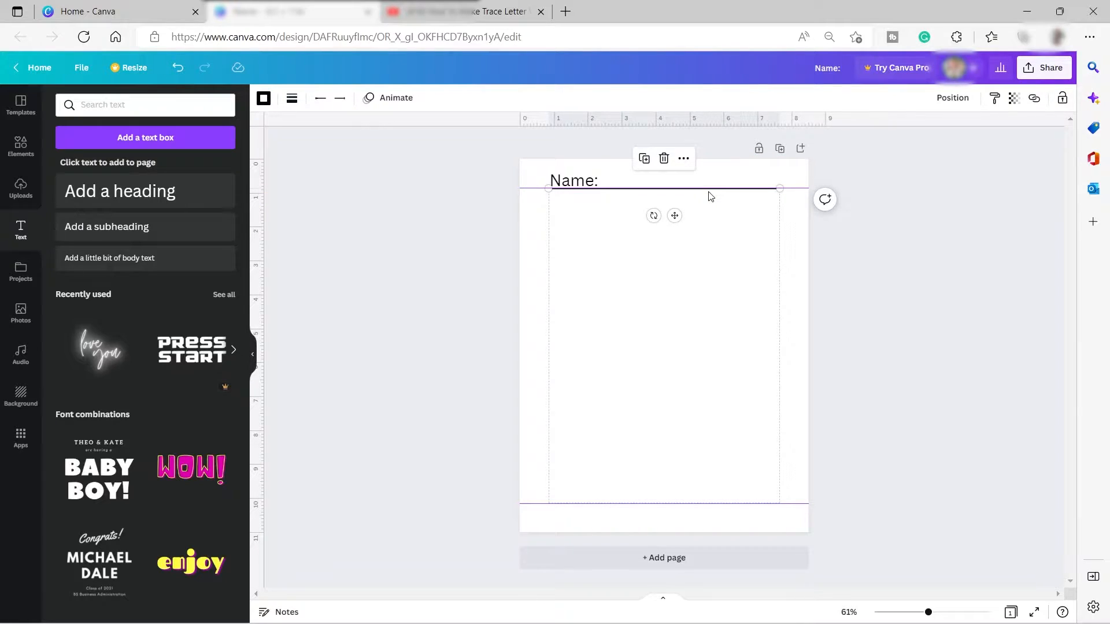
key("ctrl+d")
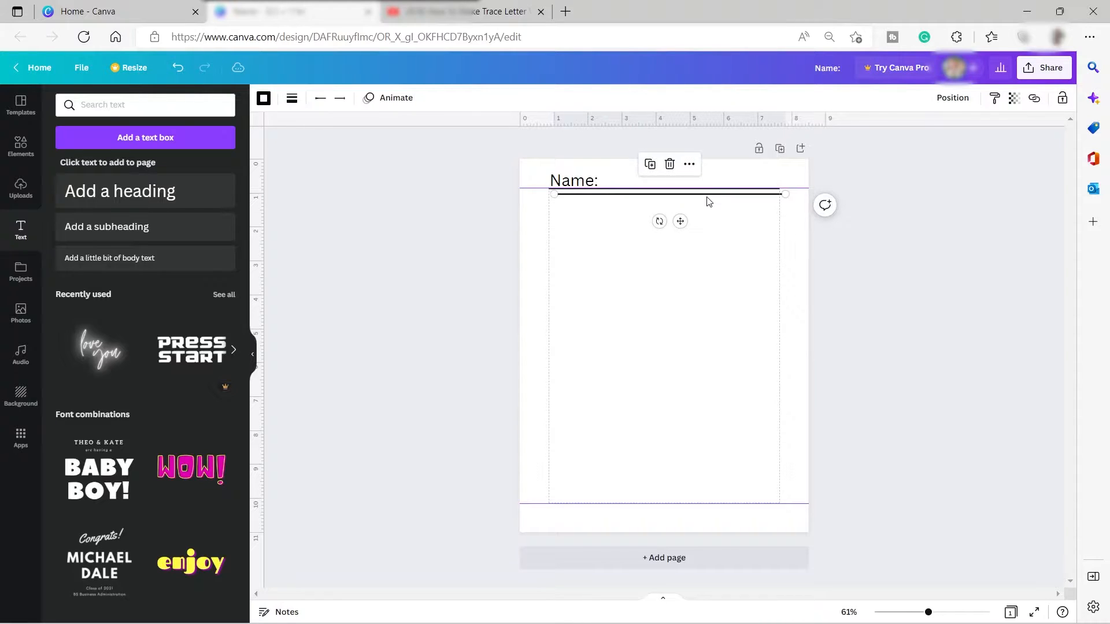
left_click_drag(672, 239, 674, 249)
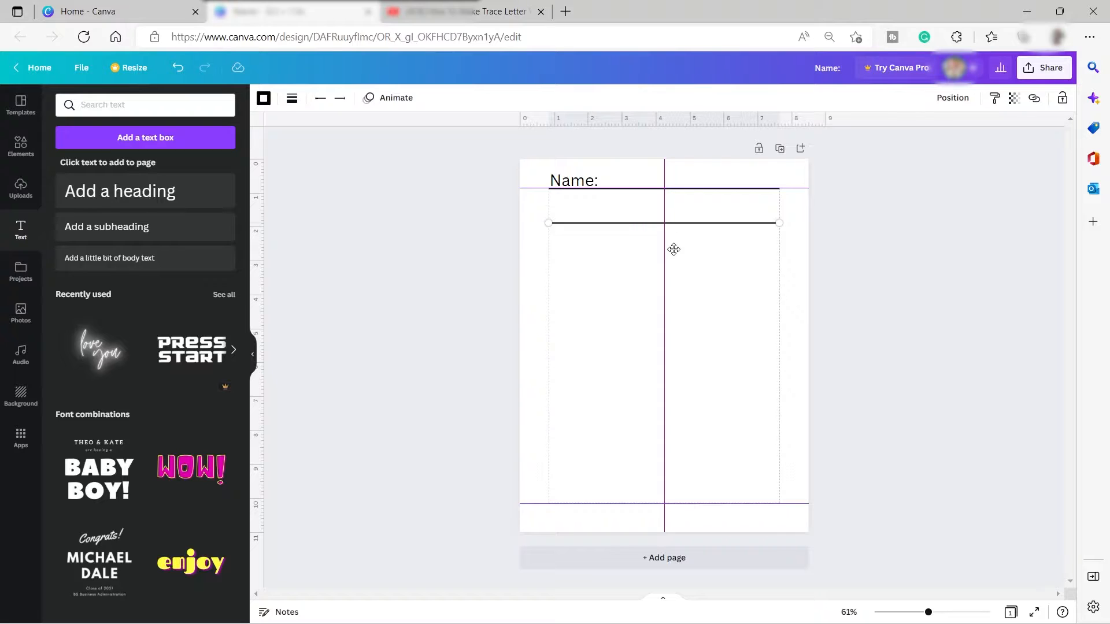
left_click_drag(674, 249, 674, 250)
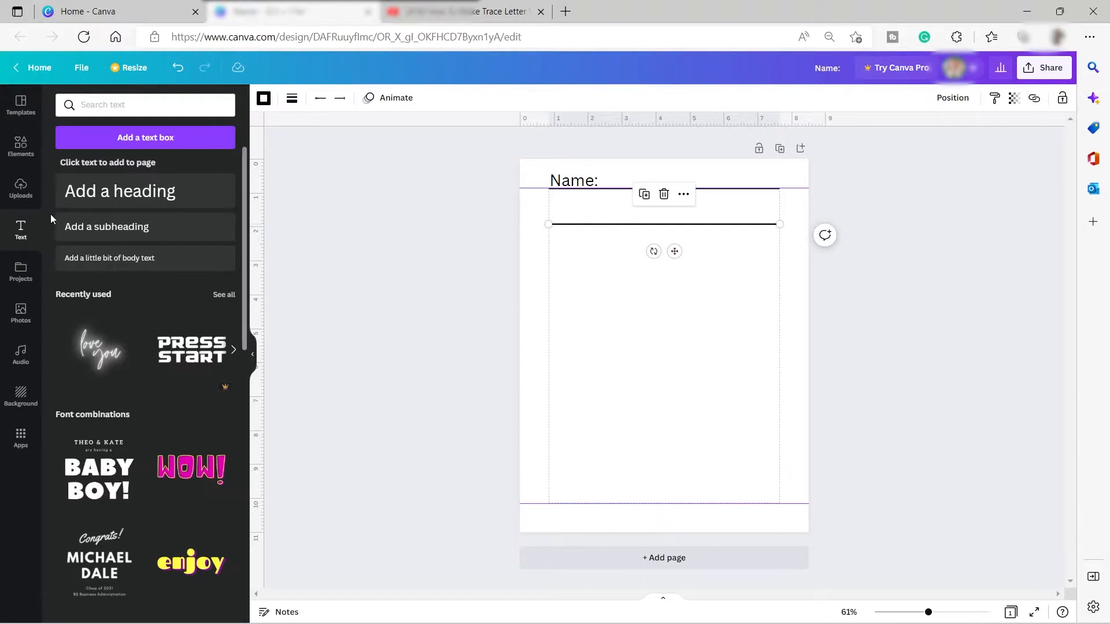
Step: Add a heading with the letter "C" and place it at the left margin directly below the top line
left_click(104, 195)
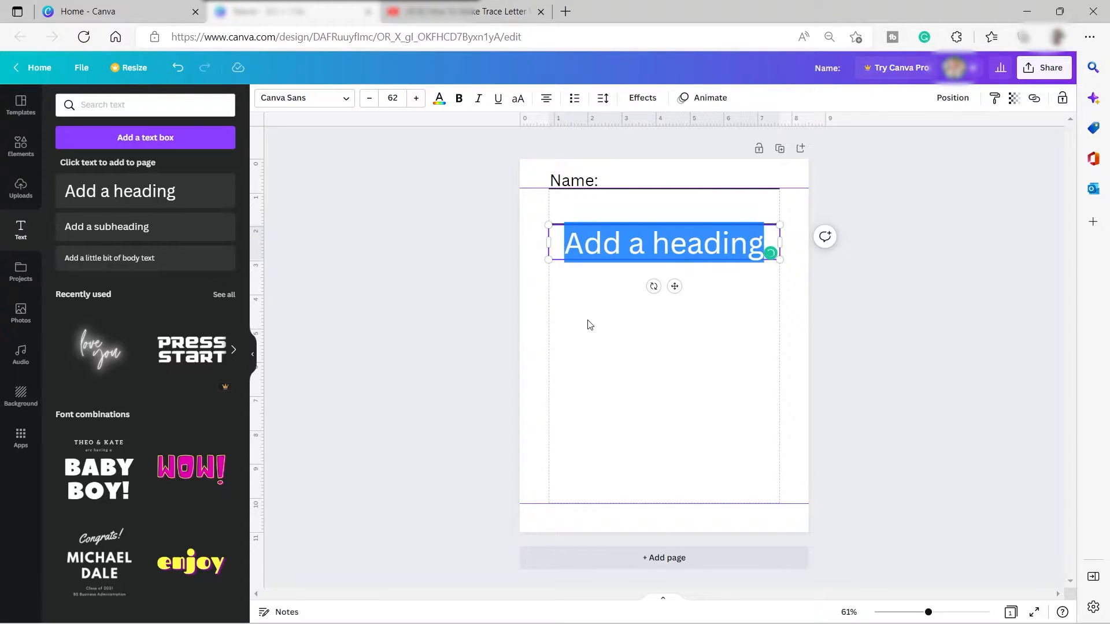
type("C")
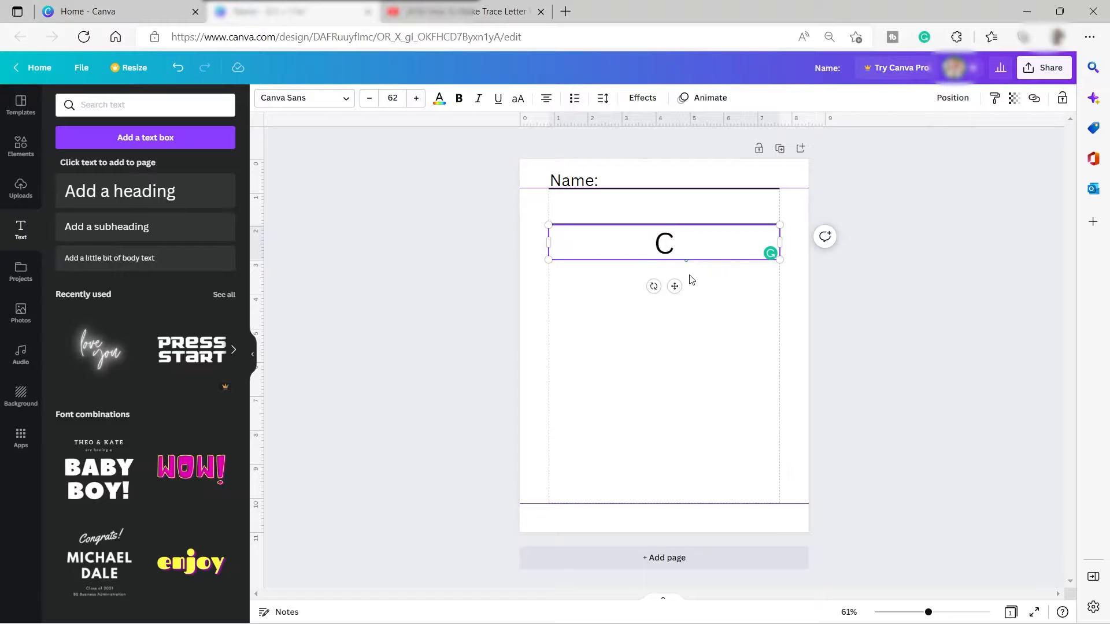
left_click_drag(675, 286, 576, 251)
Step: Adjust the second line's height so that it sits just beneath the letter "C"
left_click(721, 228)
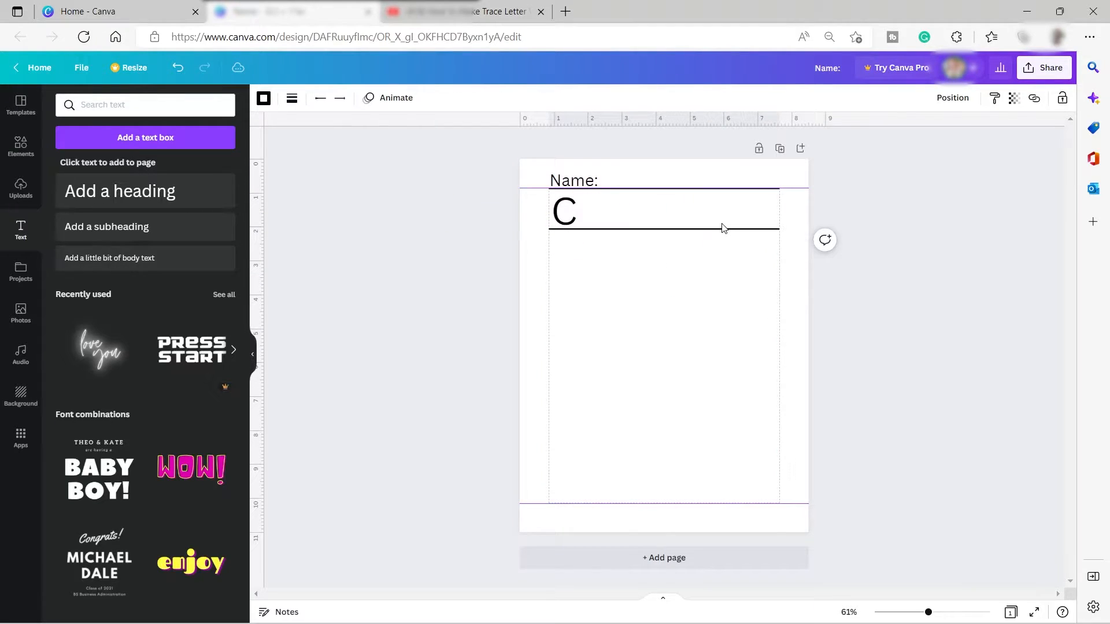
key("Up")
key("Up")
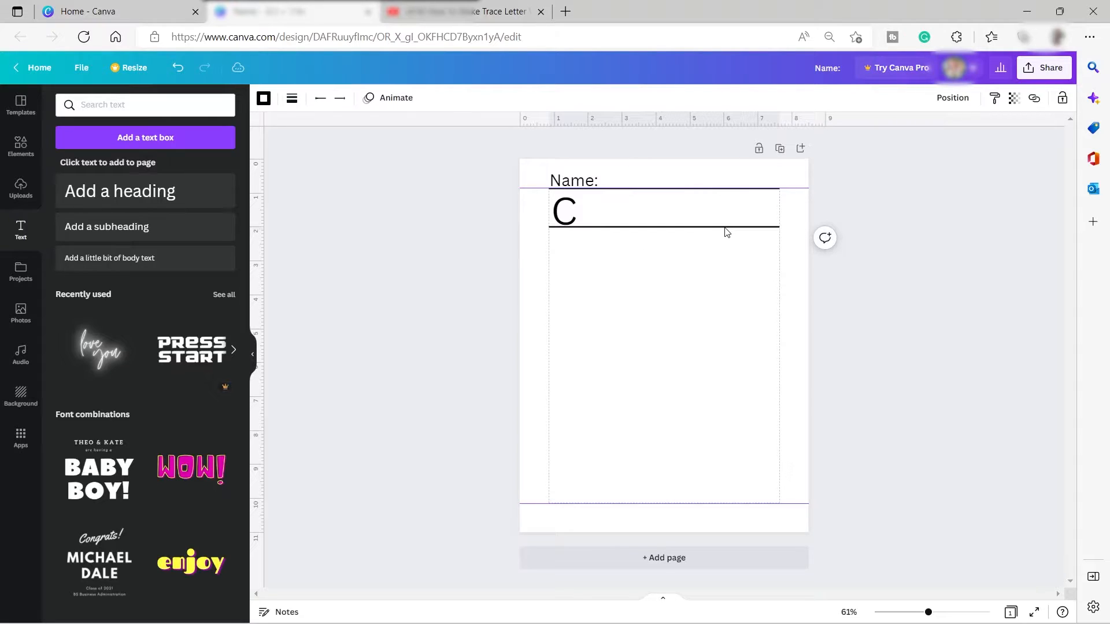
key("Down")
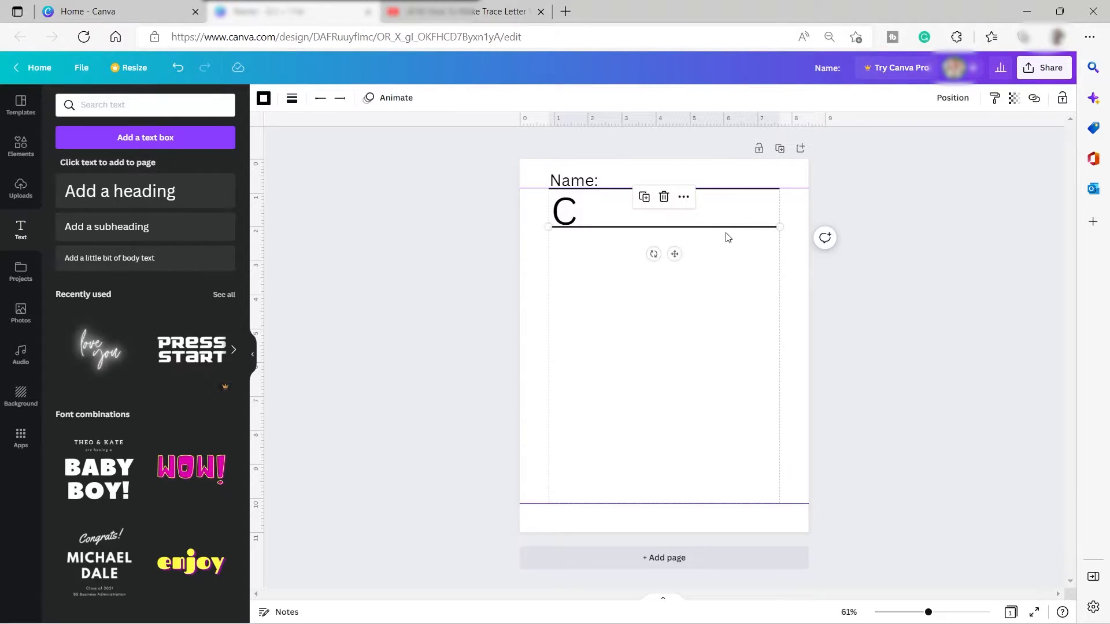
Step: Nudge the second line down slightly below the letter "C" and set its transparency to 60
key("Down")
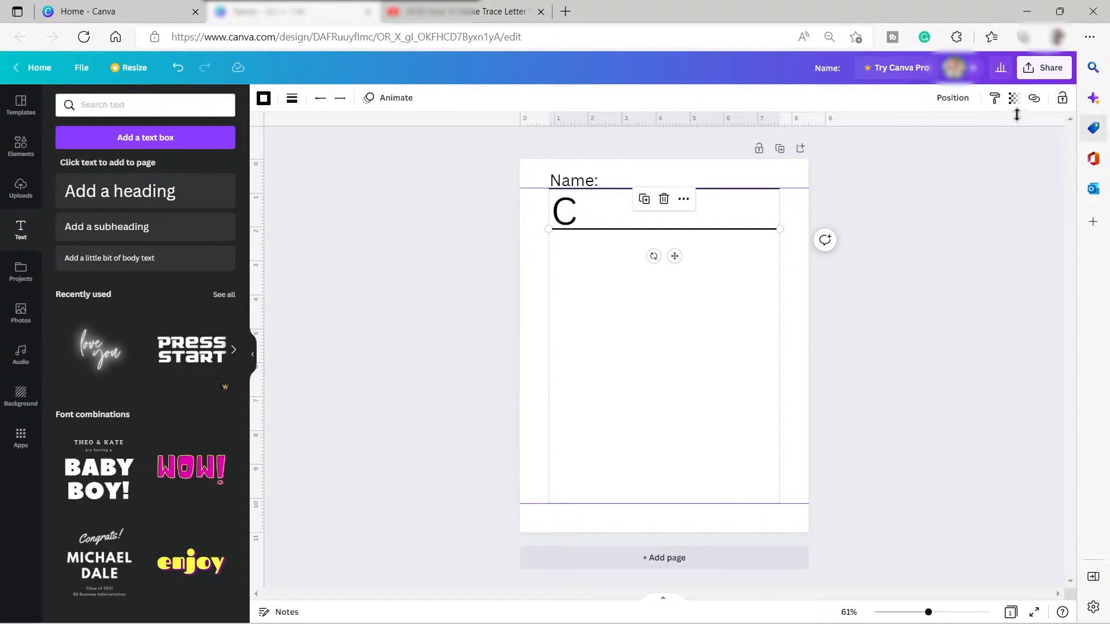
left_click(1015, 102)
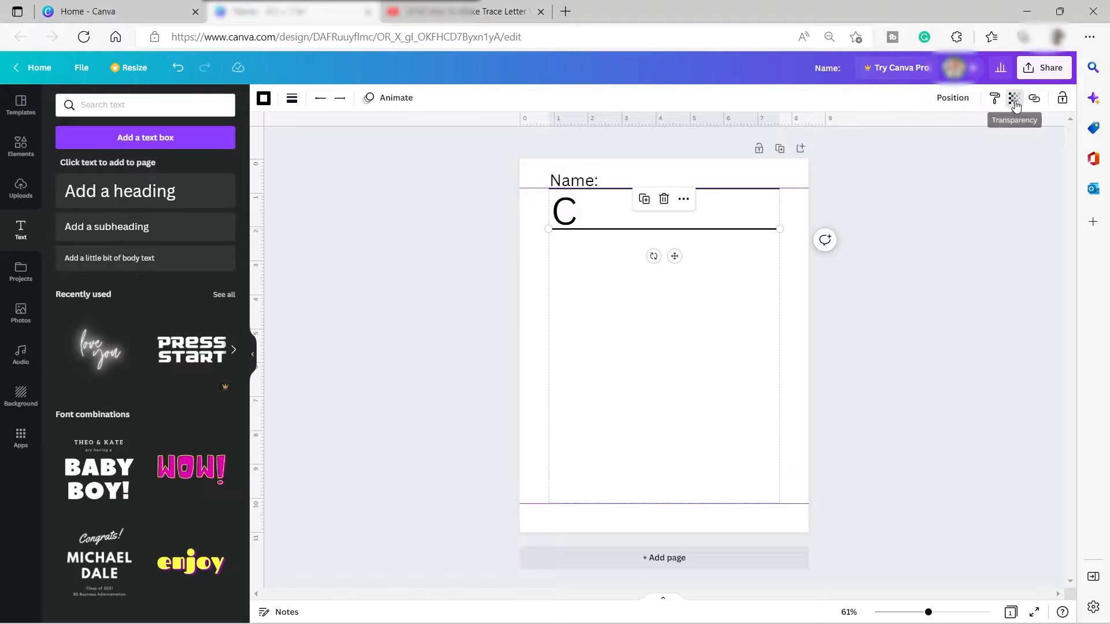
left_click_drag(1010, 149, 965, 168)
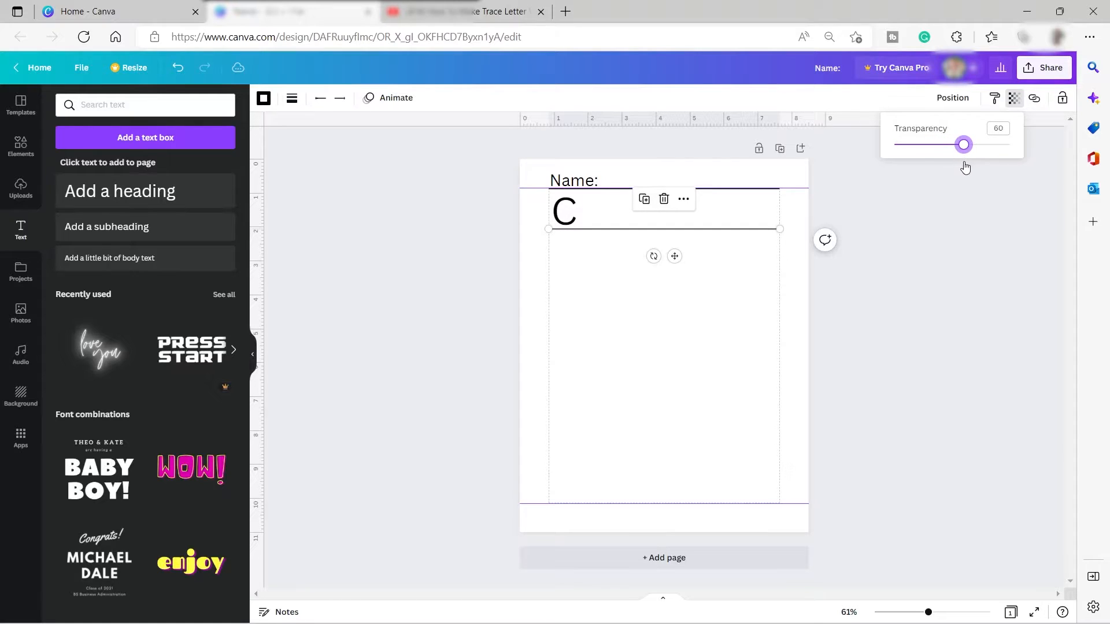
left_click(750, 338)
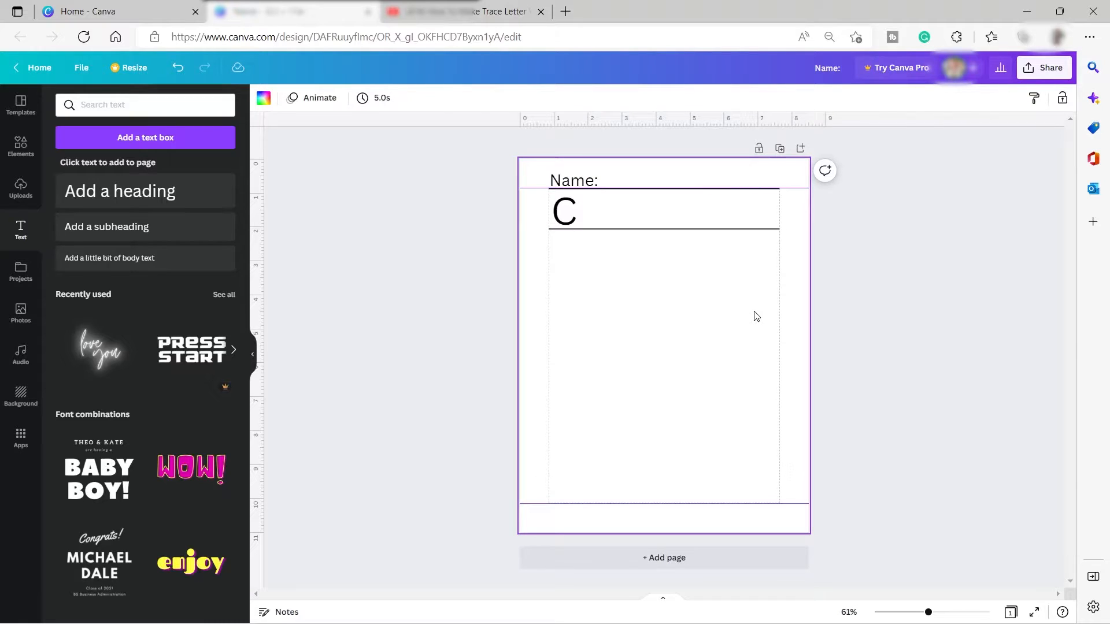
left_click_drag(746, 228, 738, 189)
Step: Add a lowercase "c" after the "C" and shift the text so it starts at the left margin
left_click(577, 215)
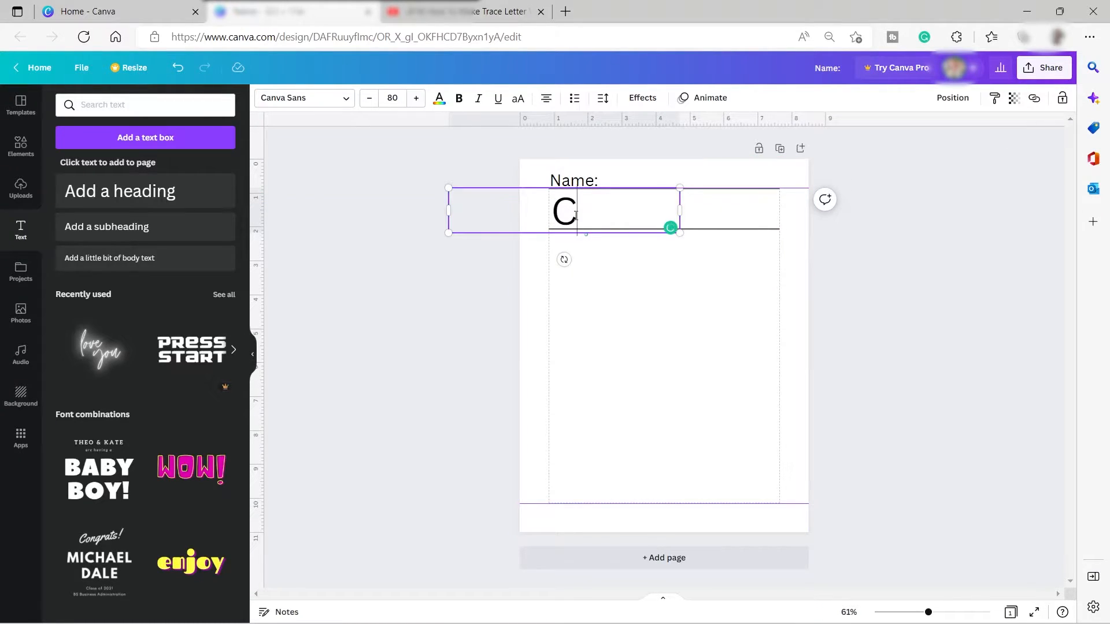
type("c")
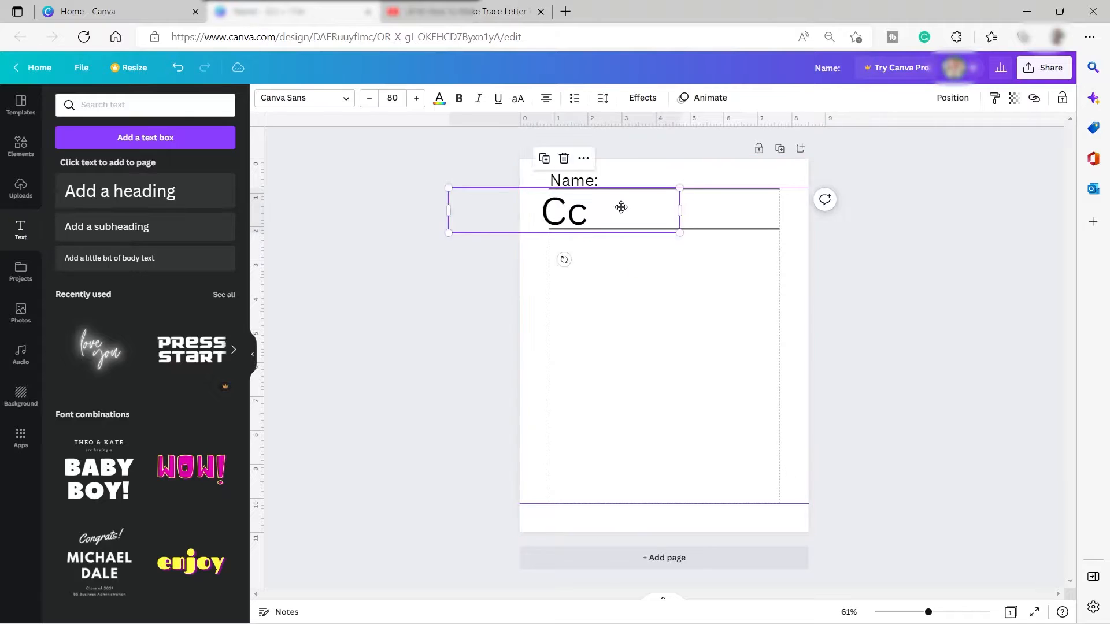
mouse_move(611, 211)
left_mouse_down()
mouse_move(628, 208)
mouse_move(616, 209)
left_mouse_up()
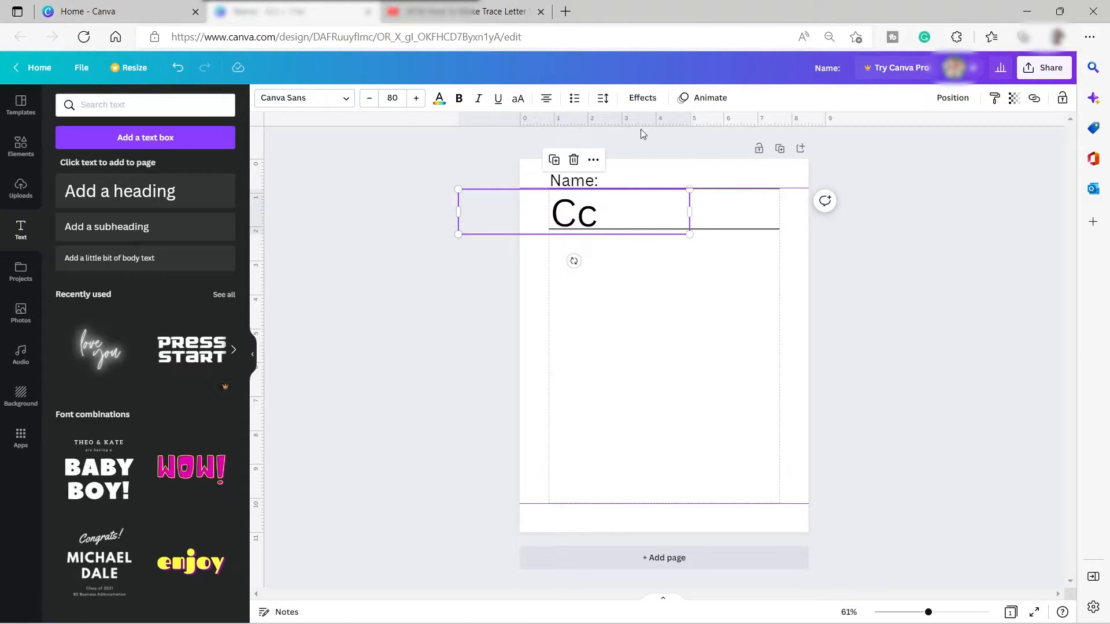
Step: Set the letter spacing of "Cc" to 265 and nudge the text right to the left margin
left_click(603, 99)
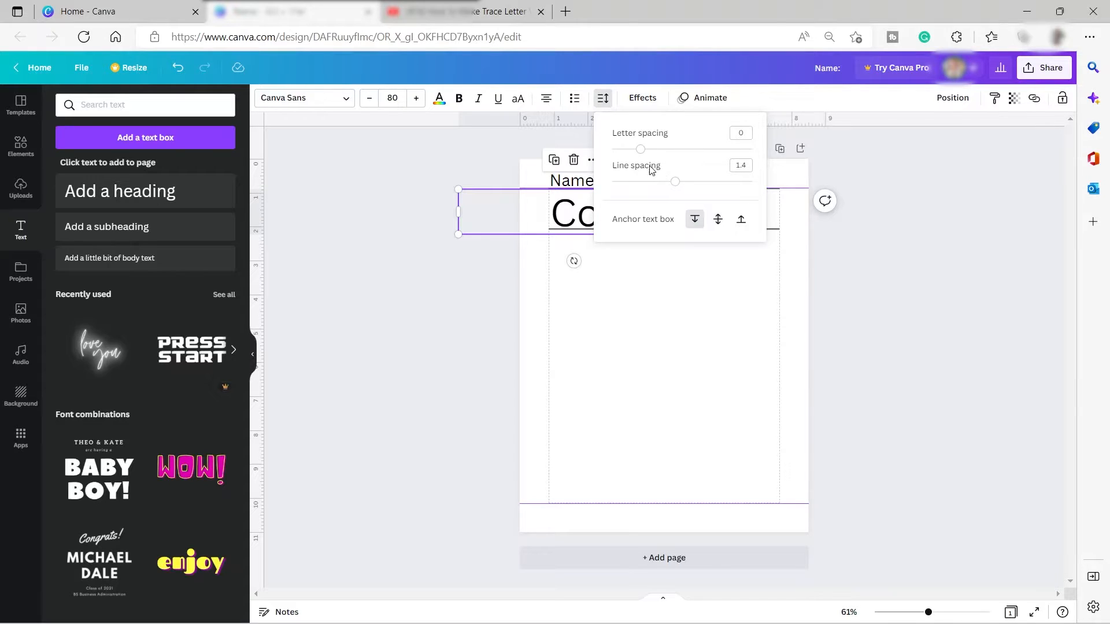
left_click_drag(640, 152, 679, 166)
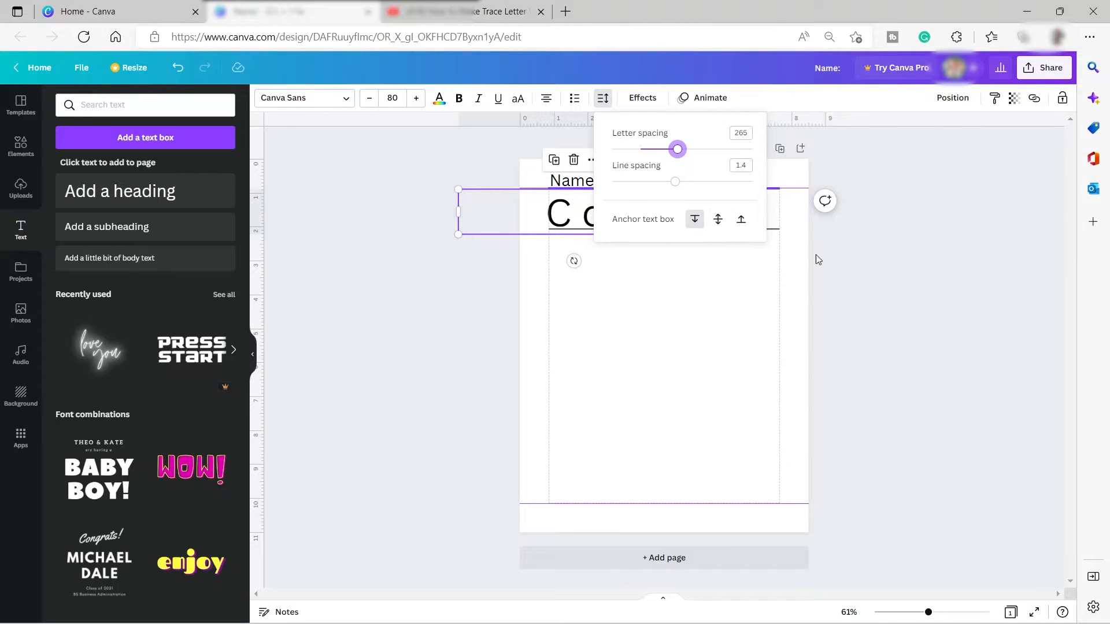
left_click(701, 290)
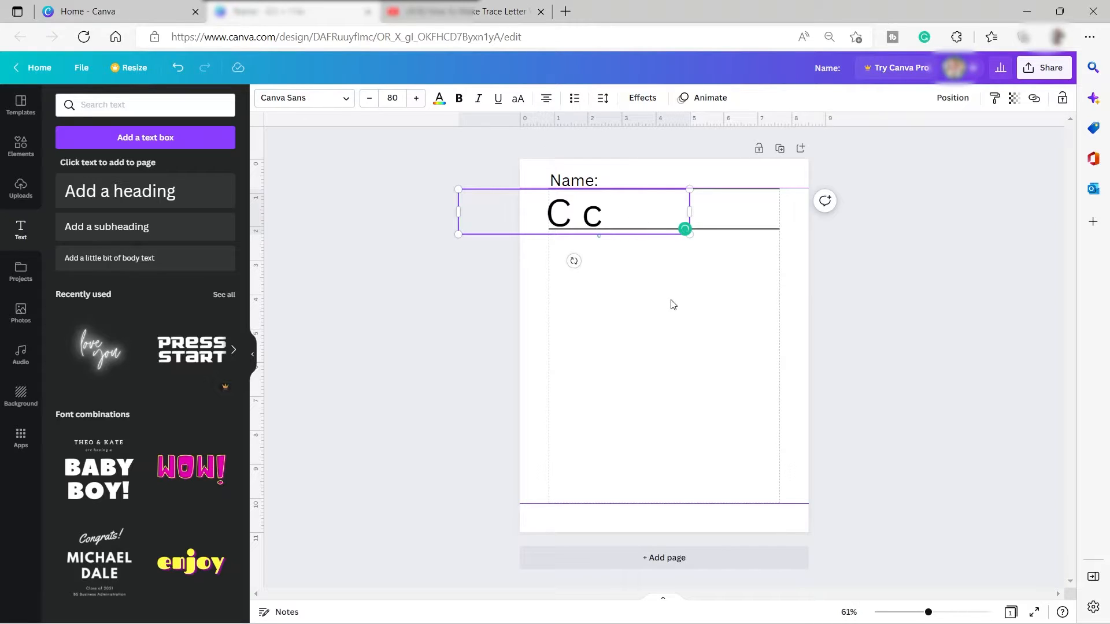
key("Right")
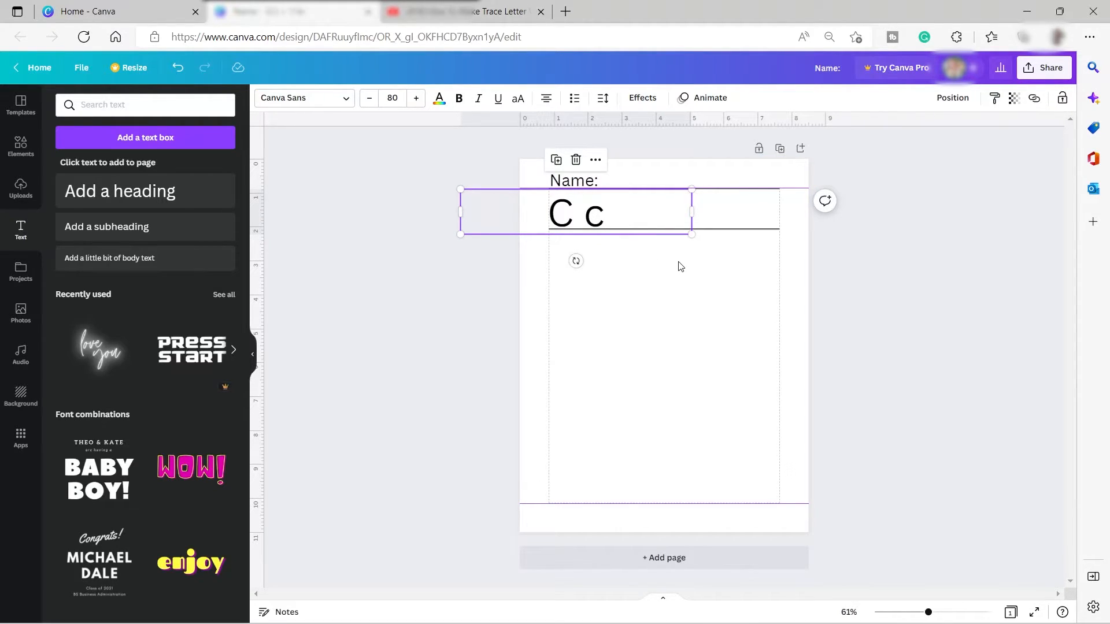
left_click(714, 272)
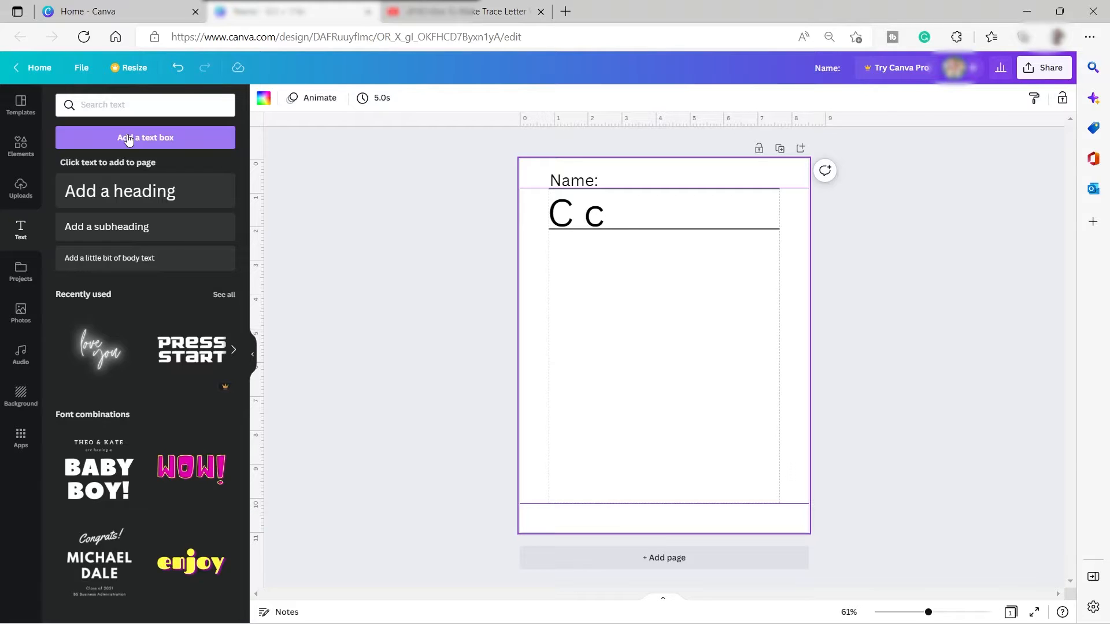
Step: Search the elements for "cat" and add the grey striped kitten with the open mouth to the page
left_click(20, 143)
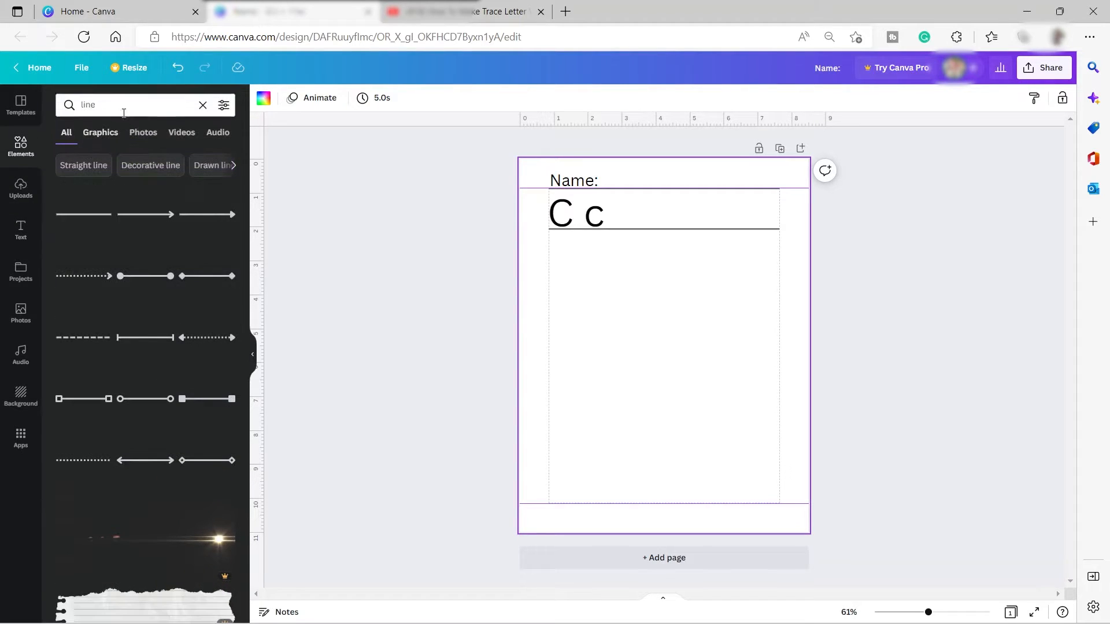
left_click(66, 97)
type("cat")
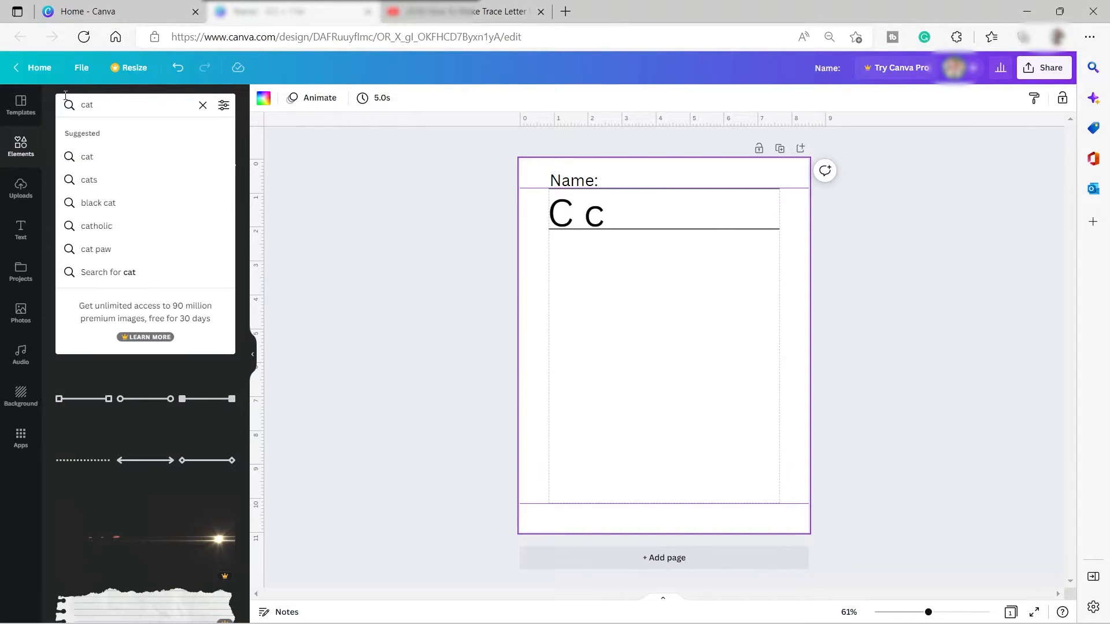
key("Return")
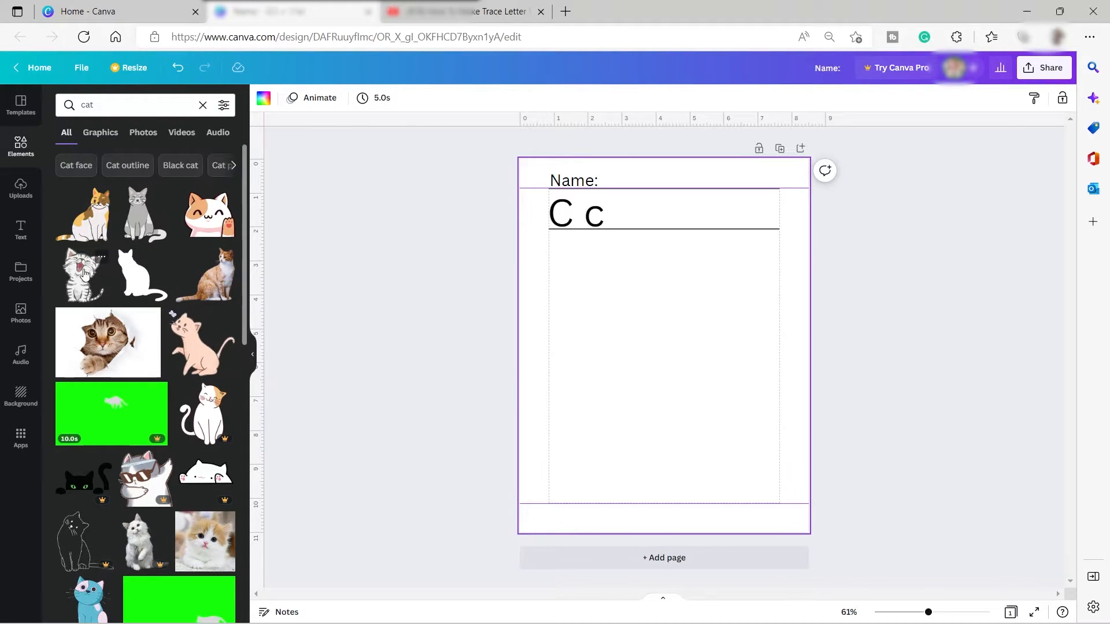
left_click(102, 270)
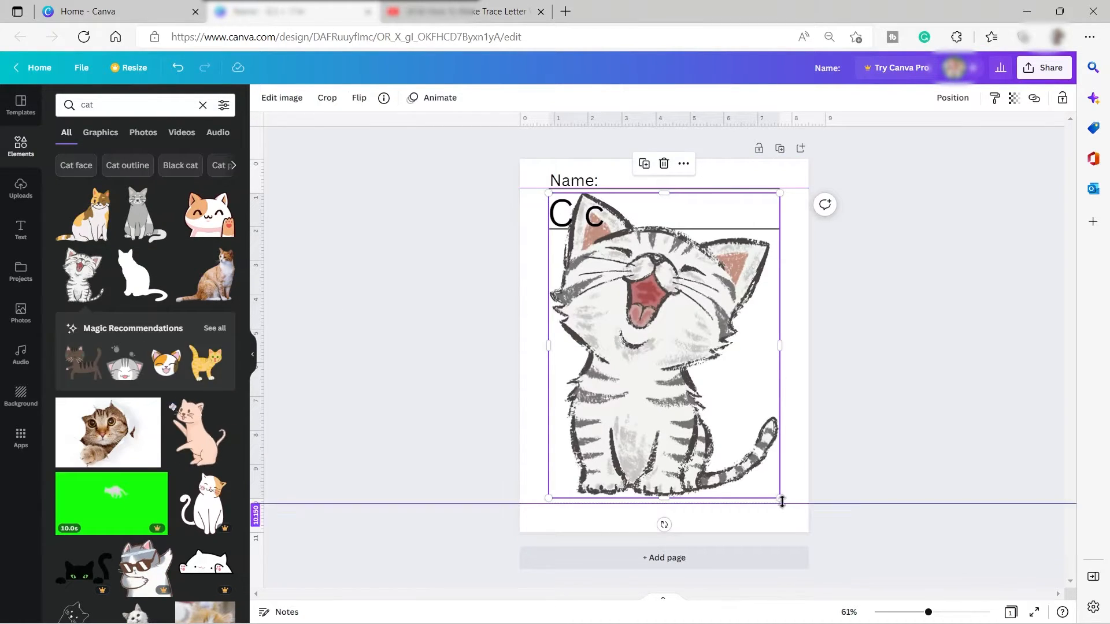
Step: Shrink the kitten to about 1.1 in wide beside "C c" and lower the letters, kitten and second line to about 2.6 in
left_click_drag(779, 498, 680, 224)
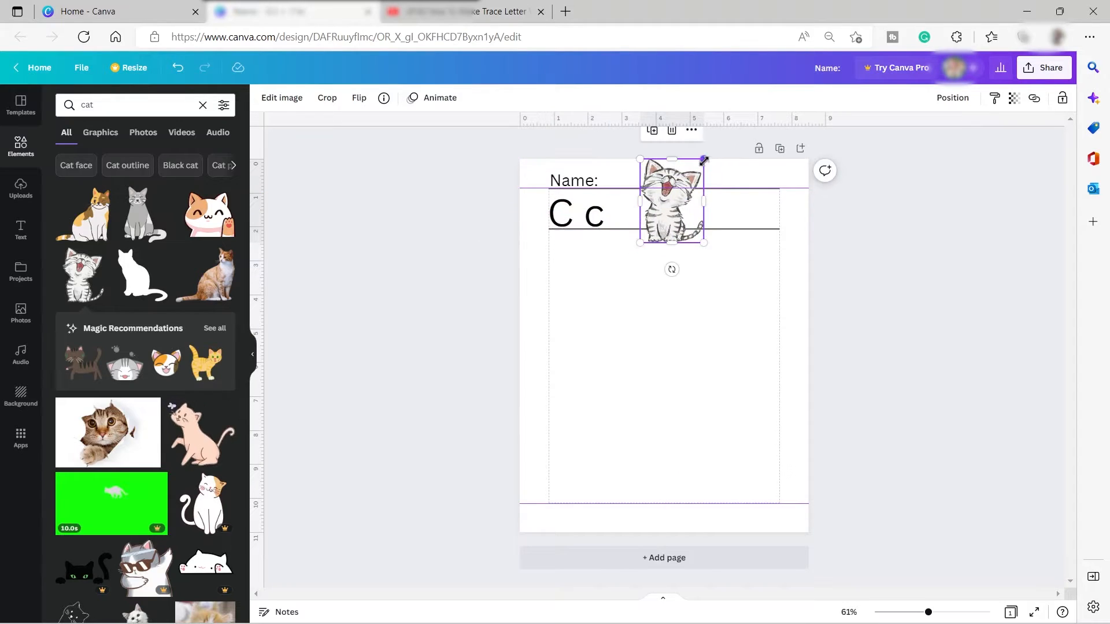
left_click_drag(703, 160, 678, 177)
left_click(669, 203)
left_click(761, 292)
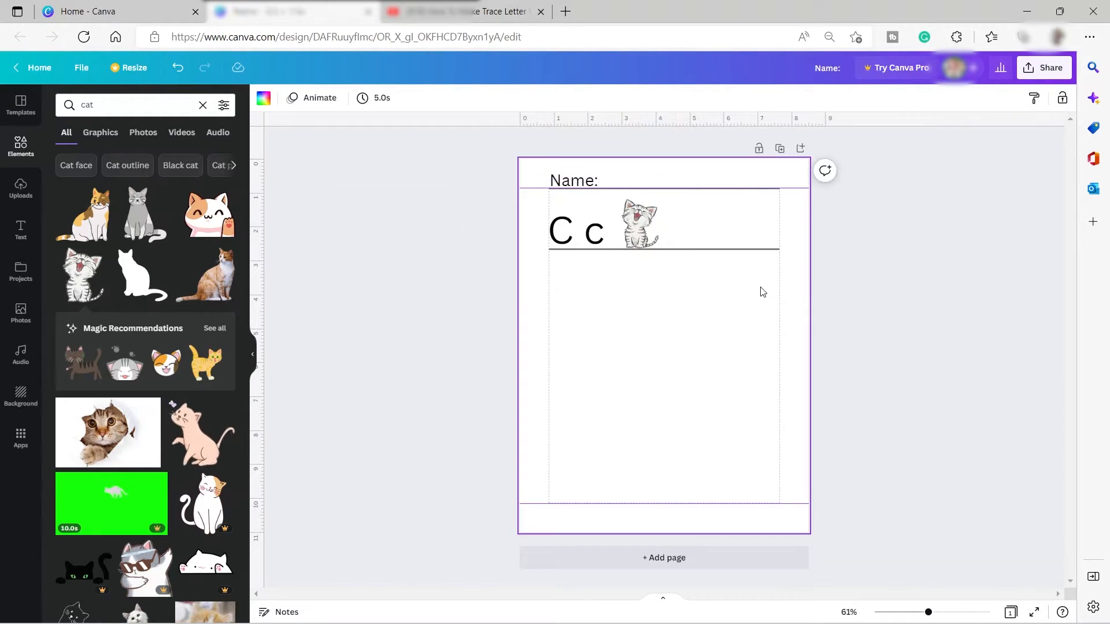
Step: Duplicate the line under the letters and place the copy about 0.75 in below it, aligned between the side margins
left_click(748, 250)
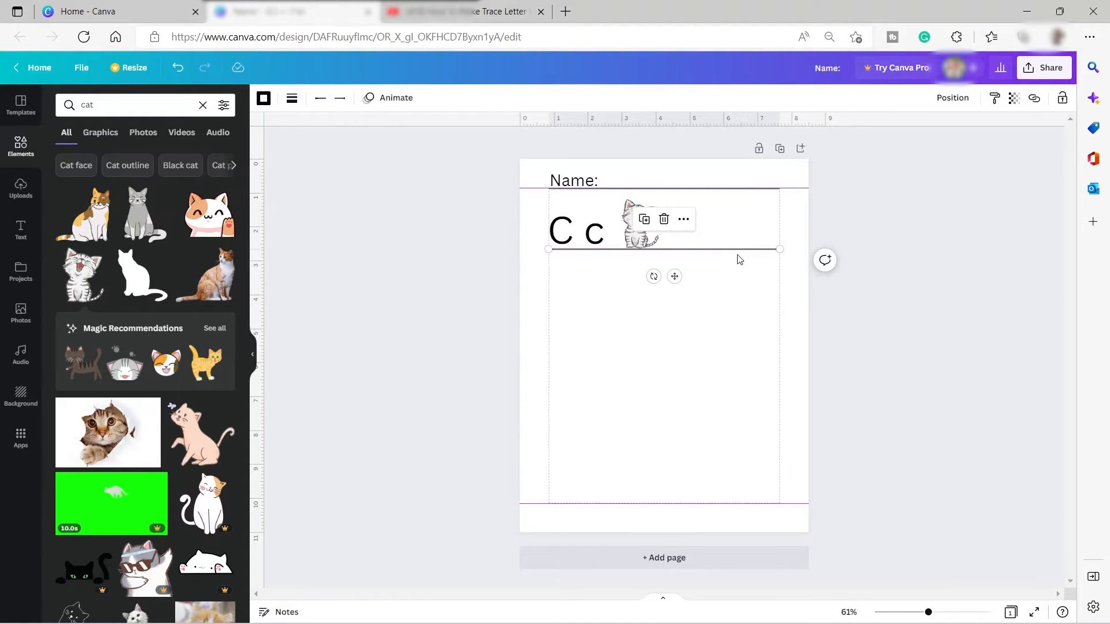
key("ctrl+d")
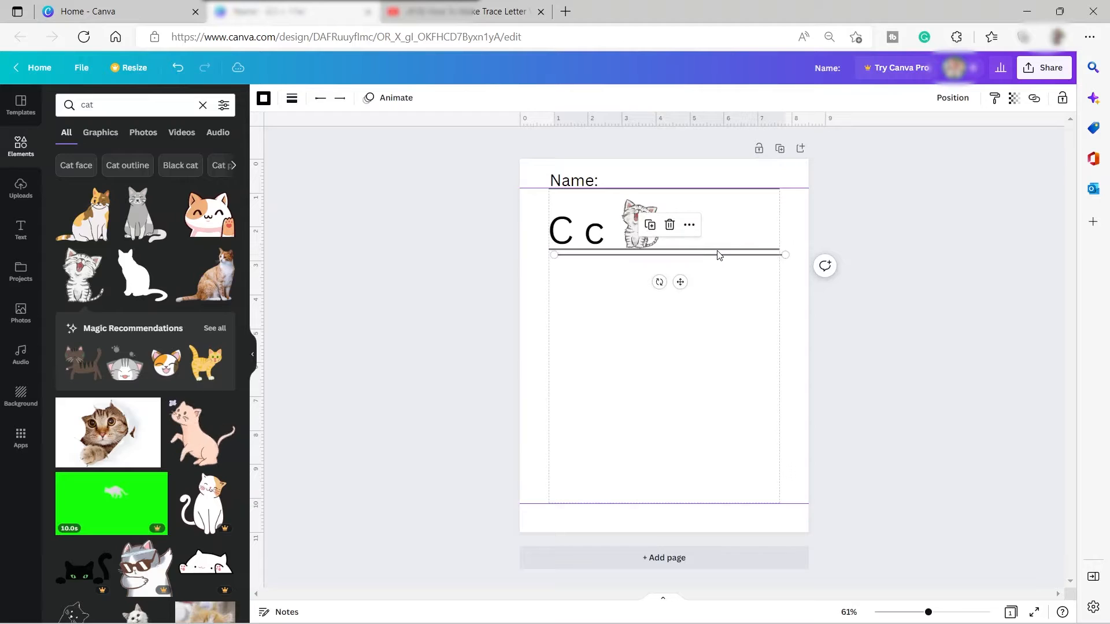
left_click_drag(679, 281, 680, 297)
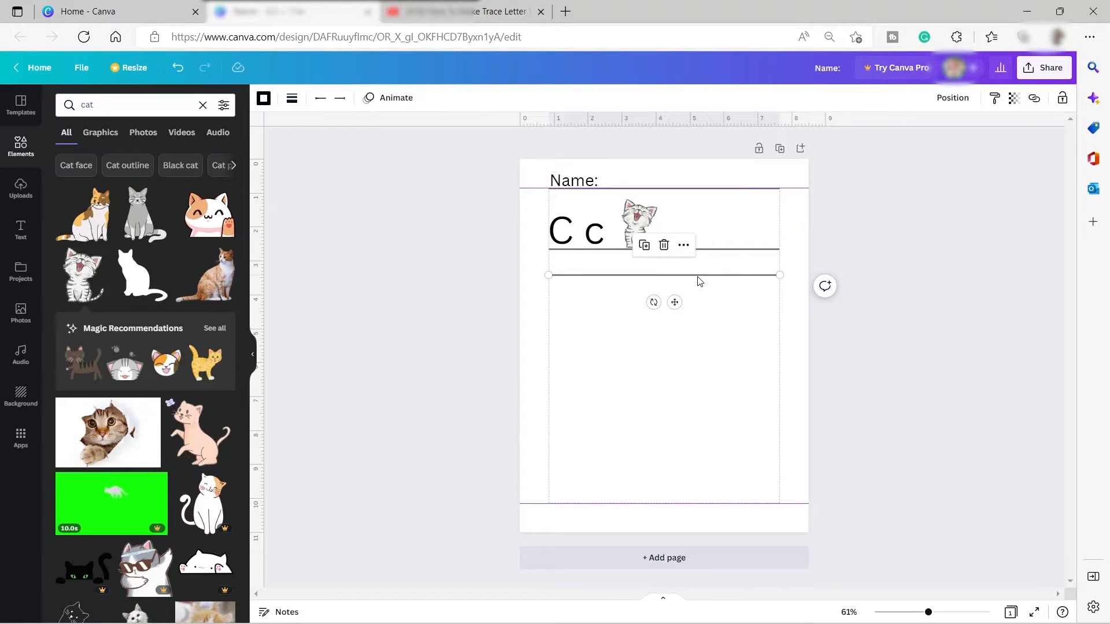
Step: Duplicate the new line, place the copy about 0.4 in below it and give it the short-dash style
key("ctrl+d")
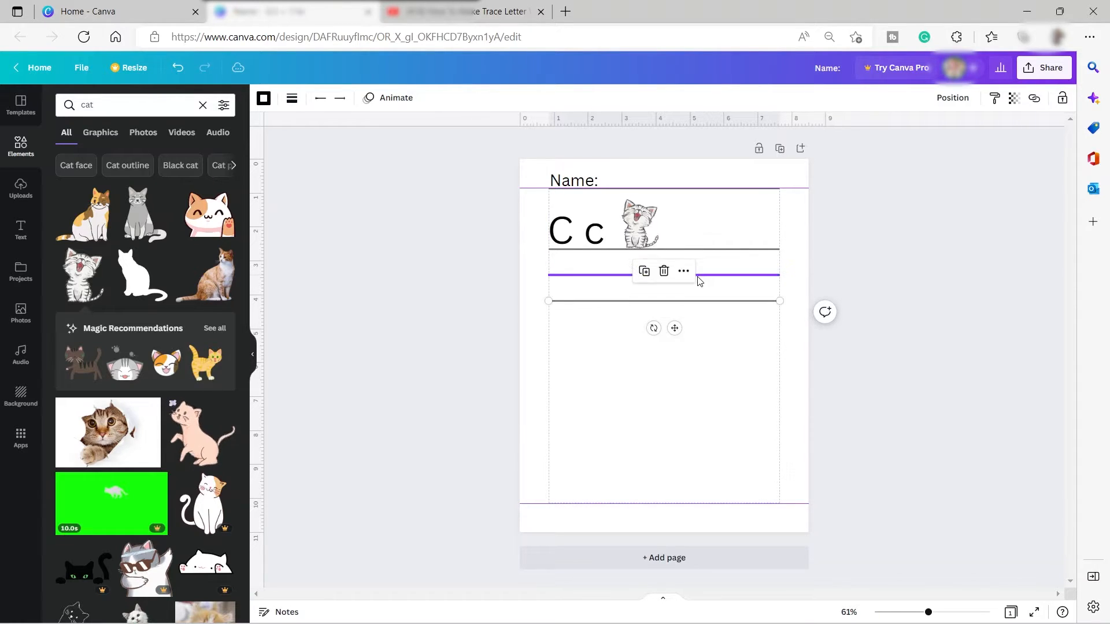
left_click_drag(671, 322, 674, 317)
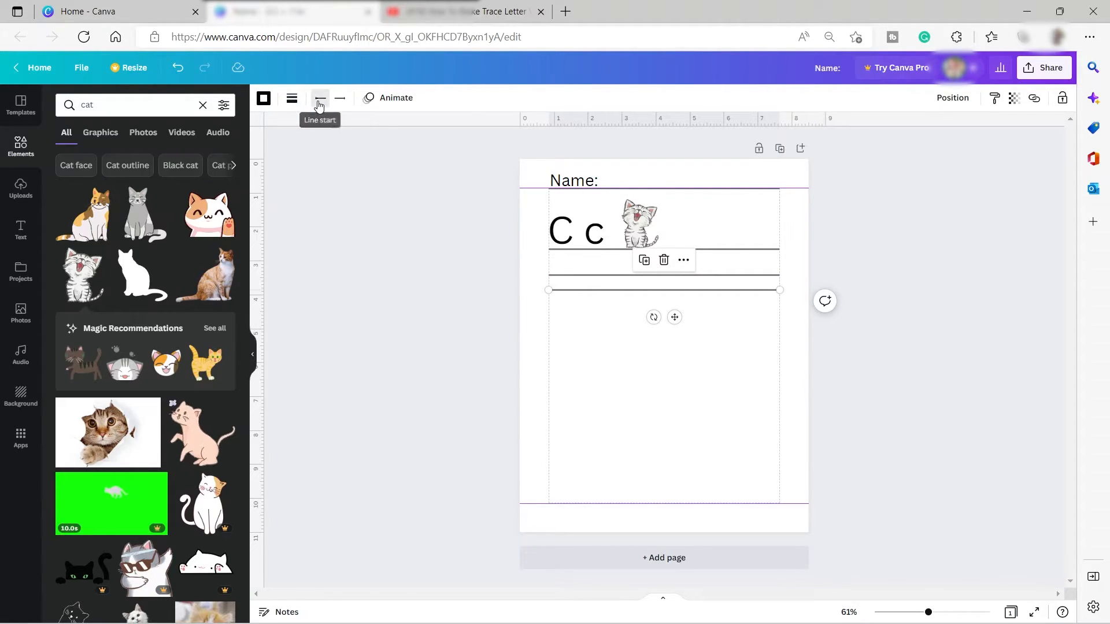
left_click(319, 102)
left_click(337, 103)
left_click(337, 105)
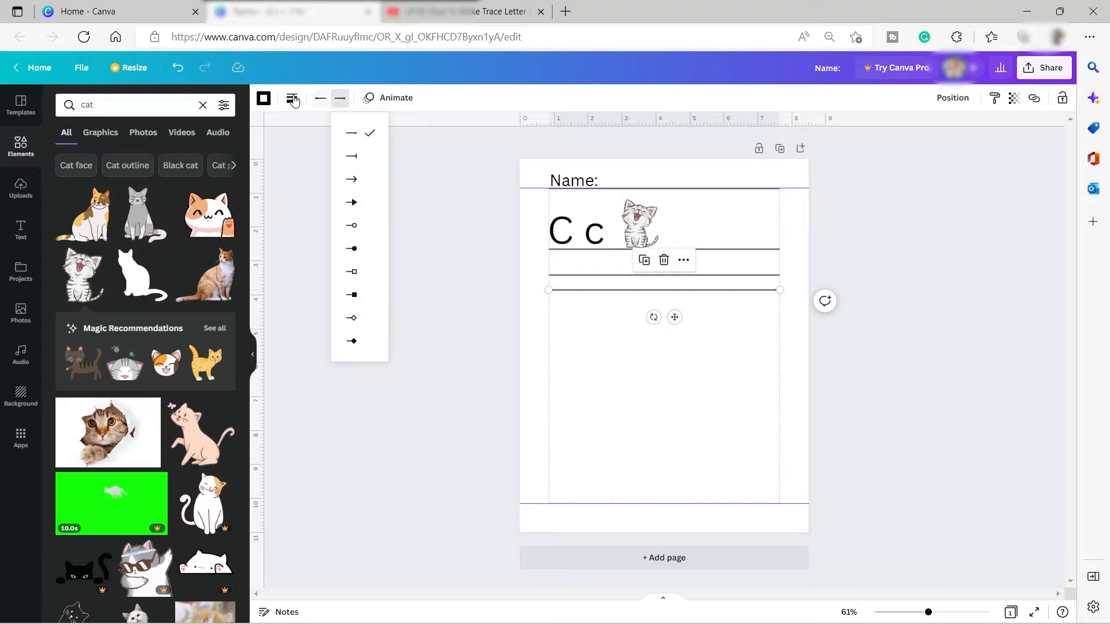
left_click(292, 99)
left_click(292, 98)
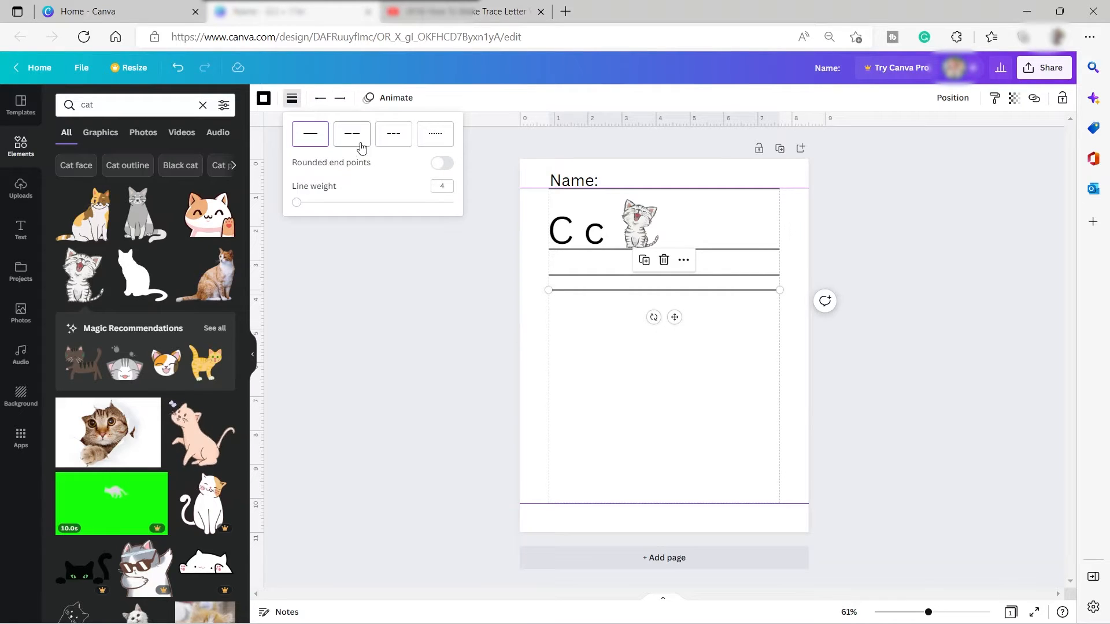
left_click(394, 137)
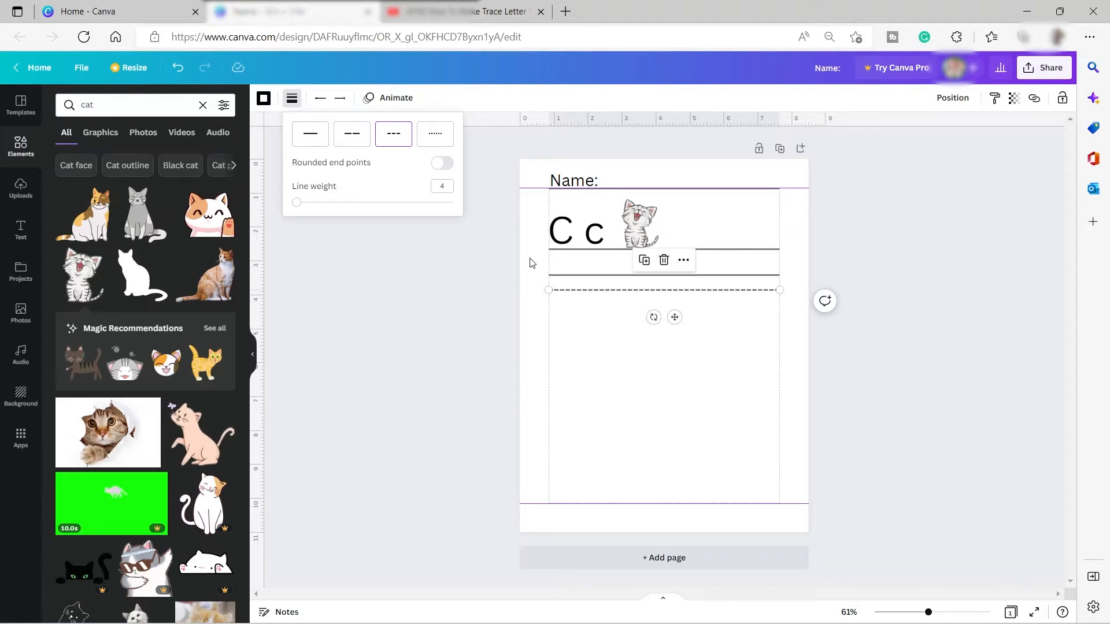
Step: Duplicate the solid line above the dashed one and place the copy about 0.4 in below the dashed line
left_click(623, 283)
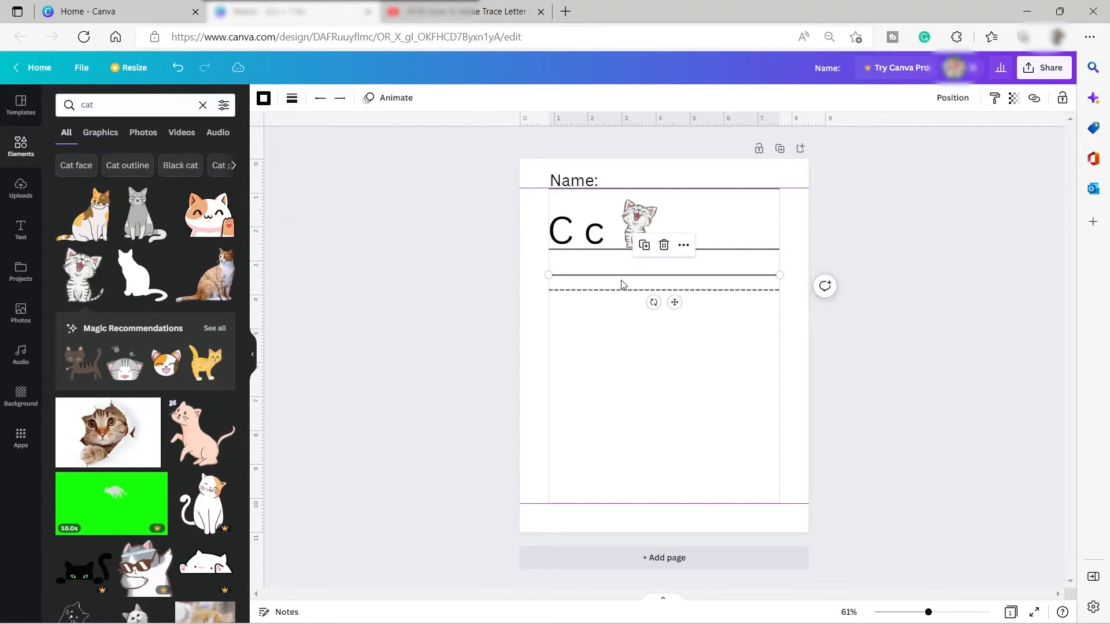
key("ctrl+d")
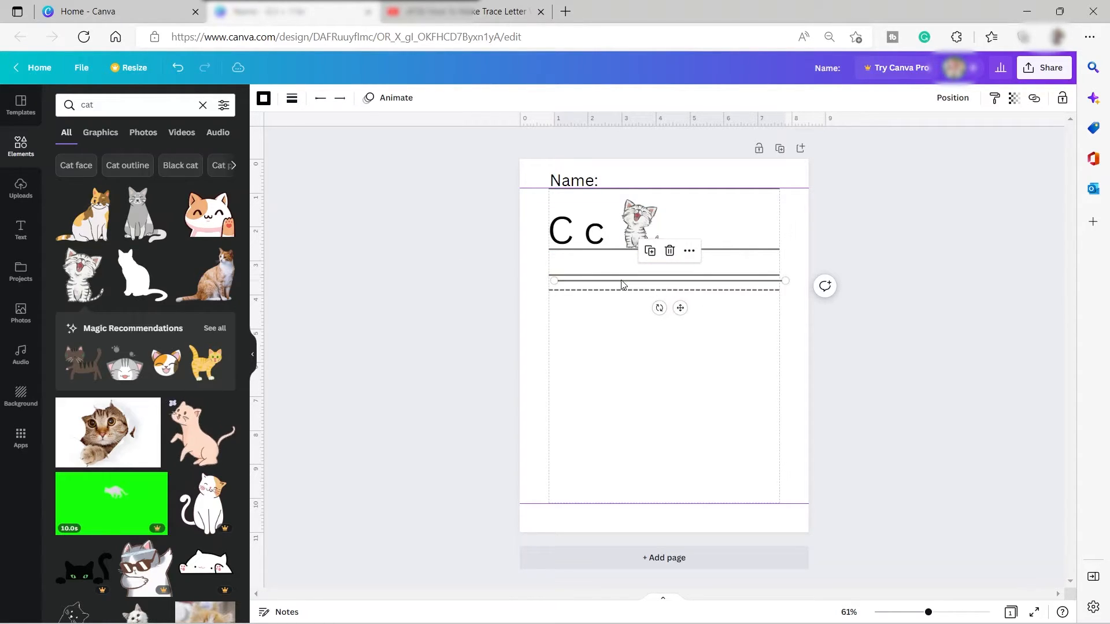
left_click_drag(679, 307, 676, 332)
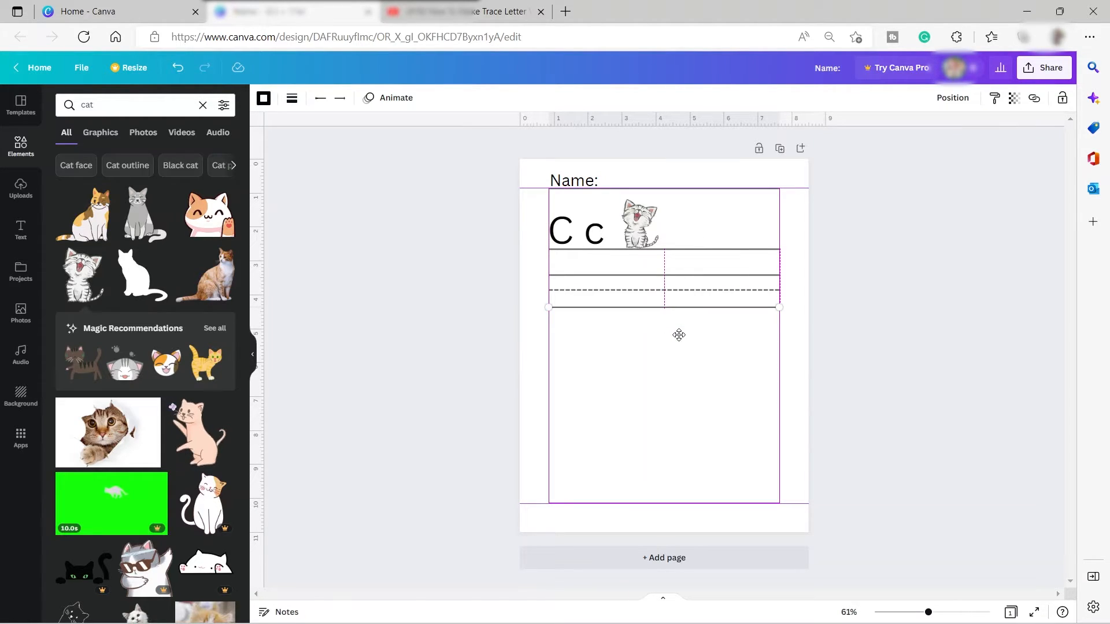
left_click(646, 322)
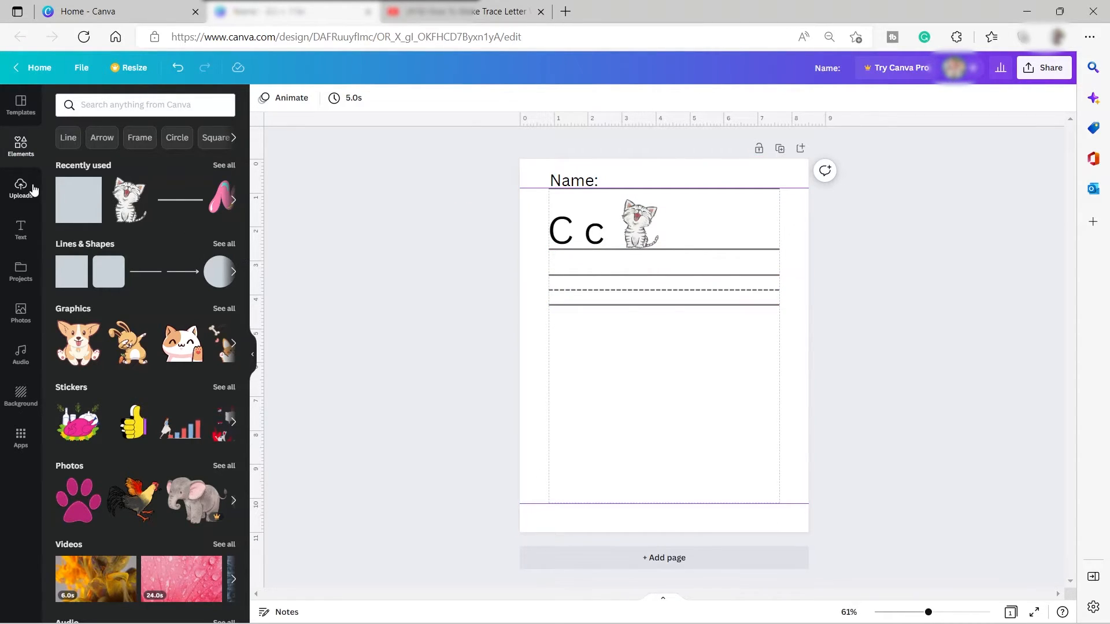
Step: Add a heading reading "Cc" below the ruled practice lines
left_click(22, 232)
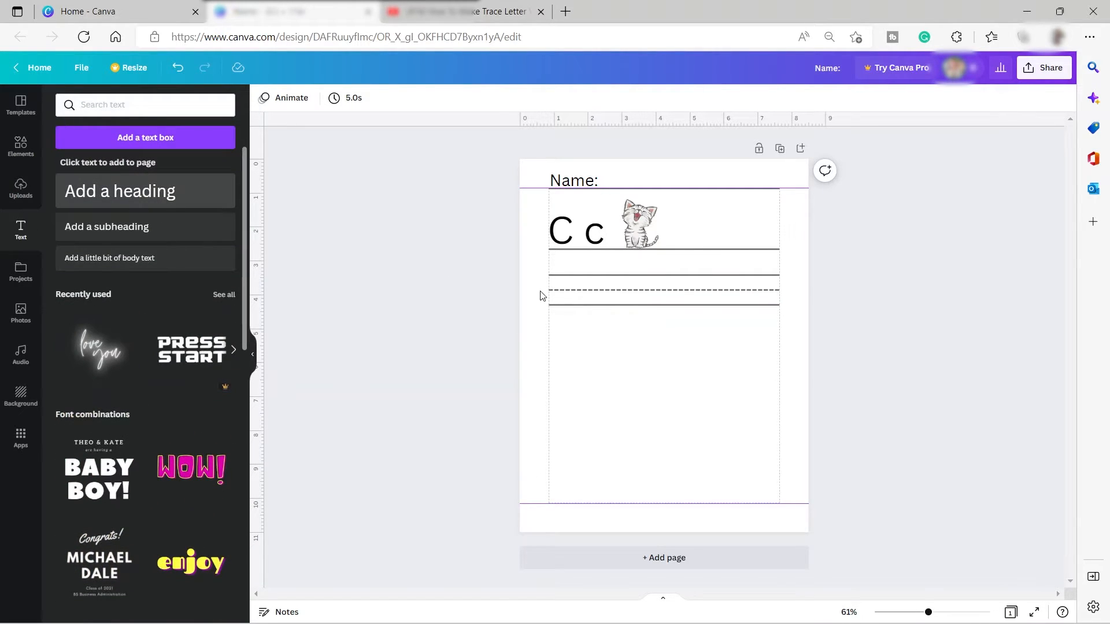
key("BackSpace")
type("C")
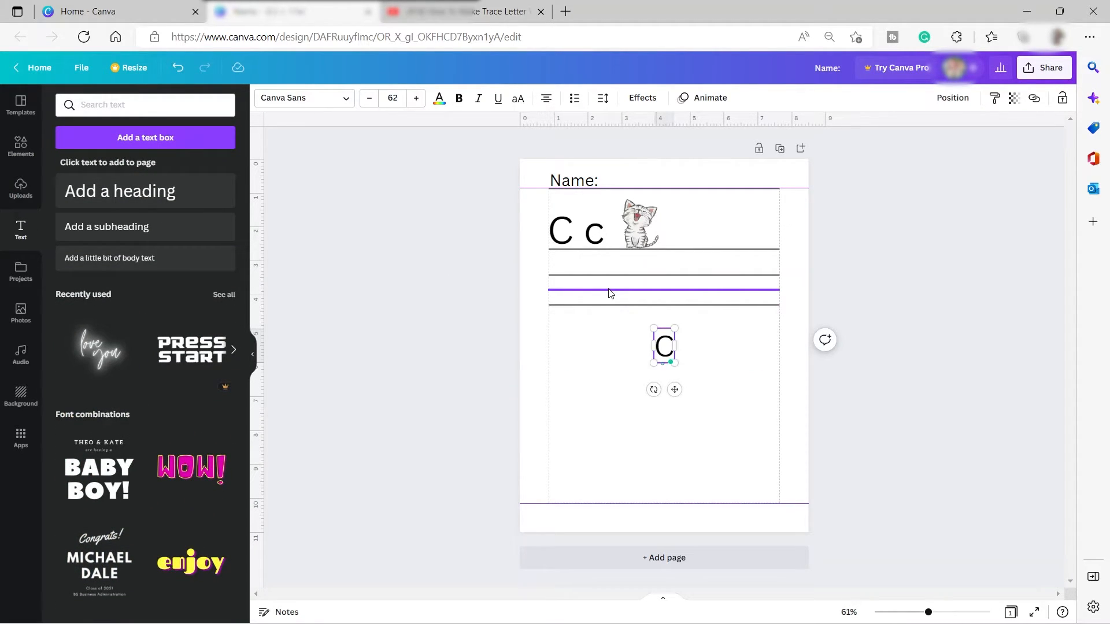
type("C")
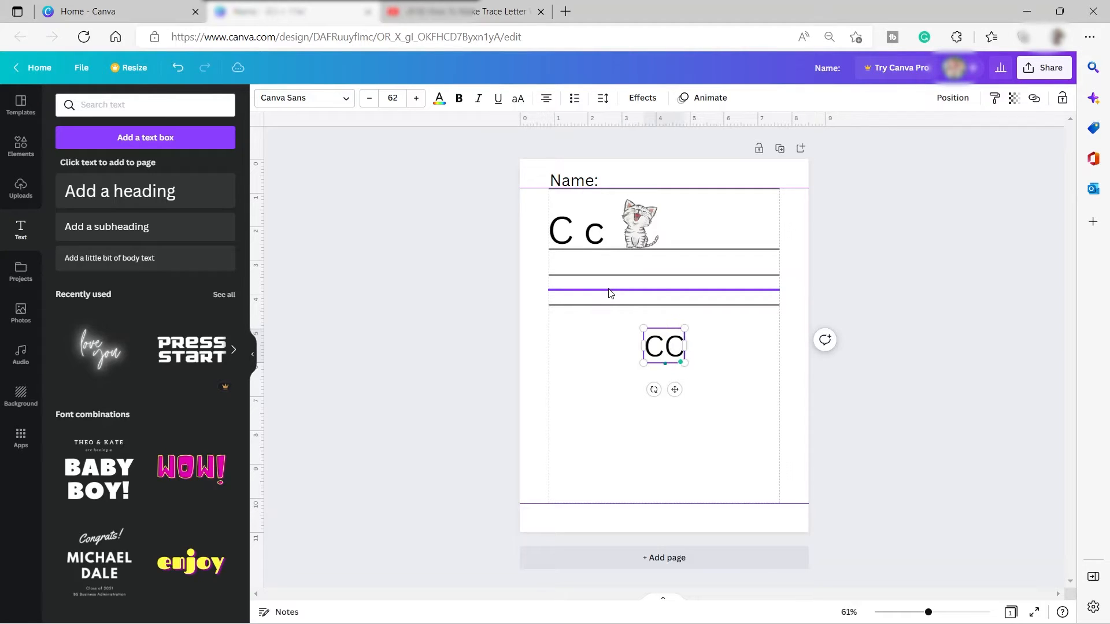
key("BackSpace")
type("c")
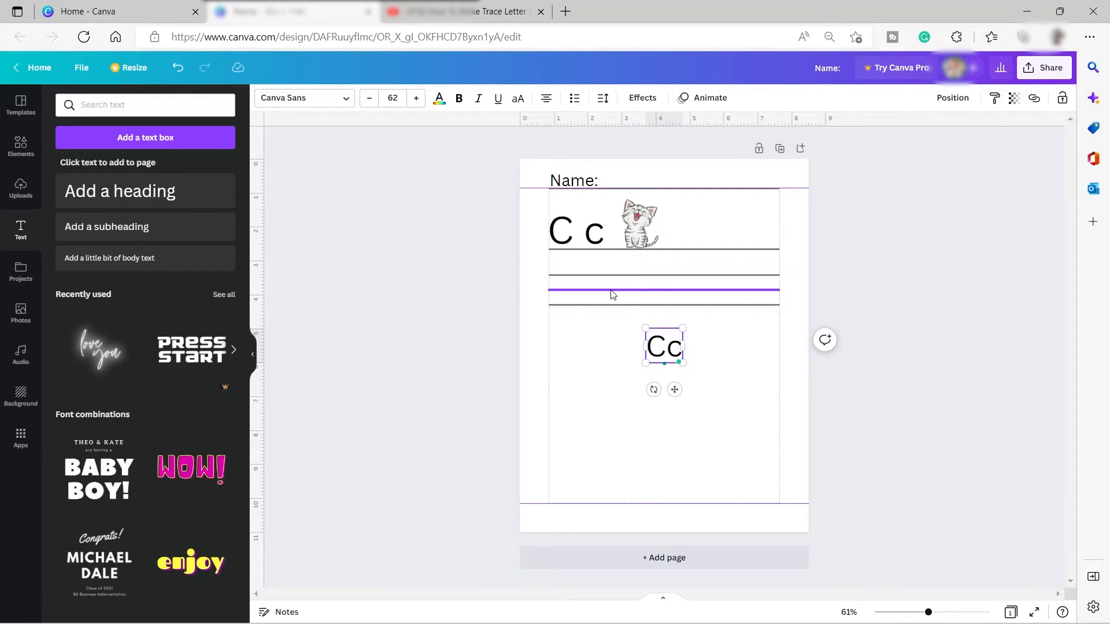
Step: Set the letter spacing of the new "Cc" heading to 235
left_click(602, 99)
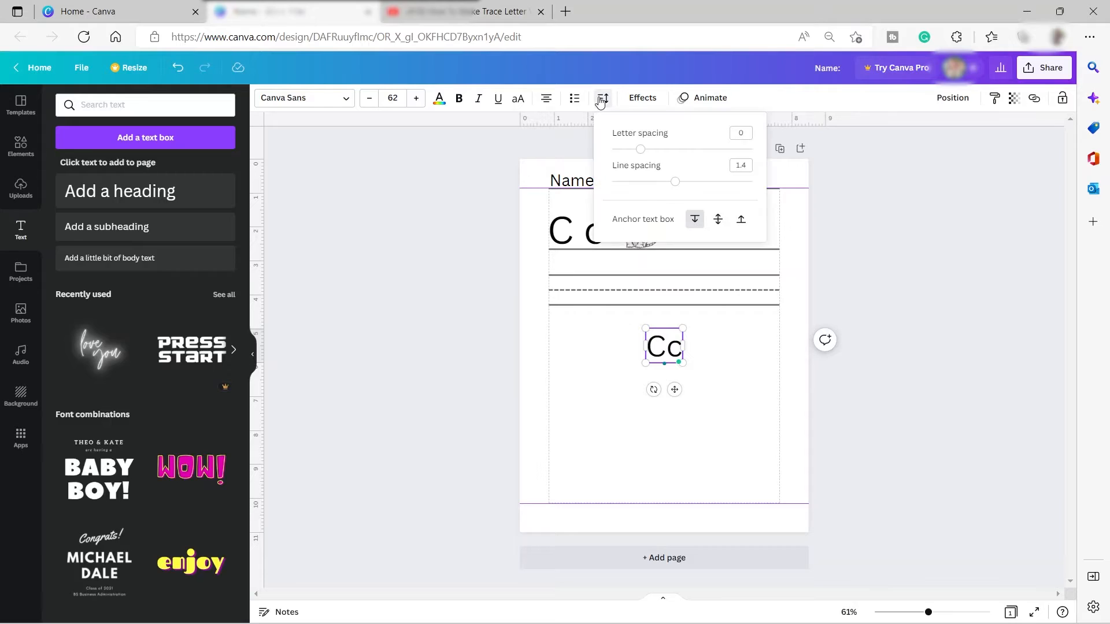
left_click_drag(643, 152, 675, 161)
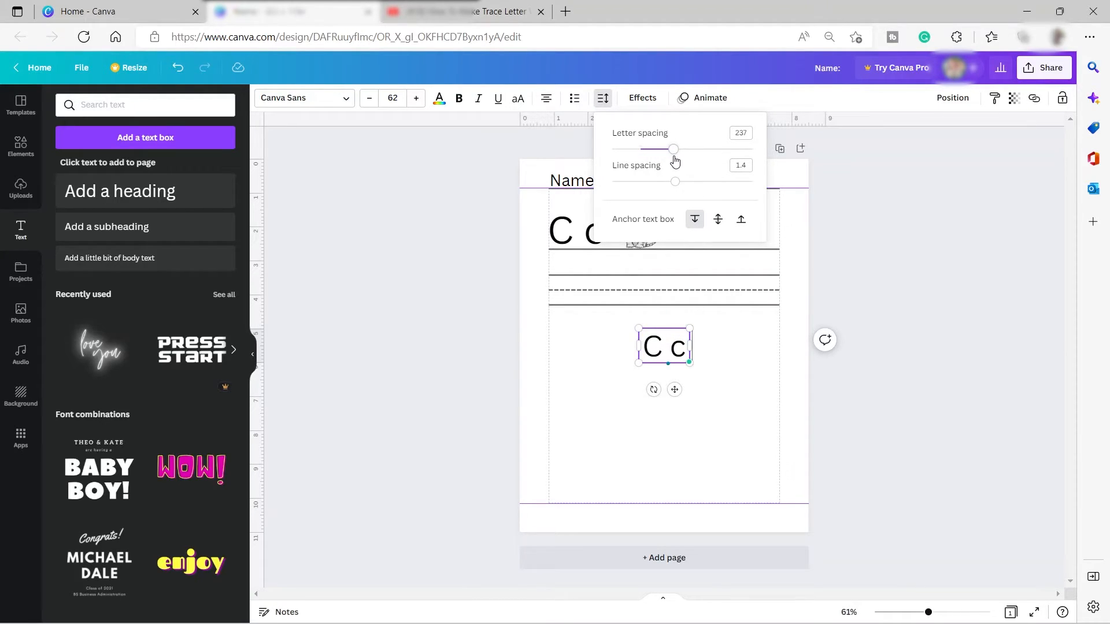
left_click(741, 134)
type("23")
left_click(735, 192)
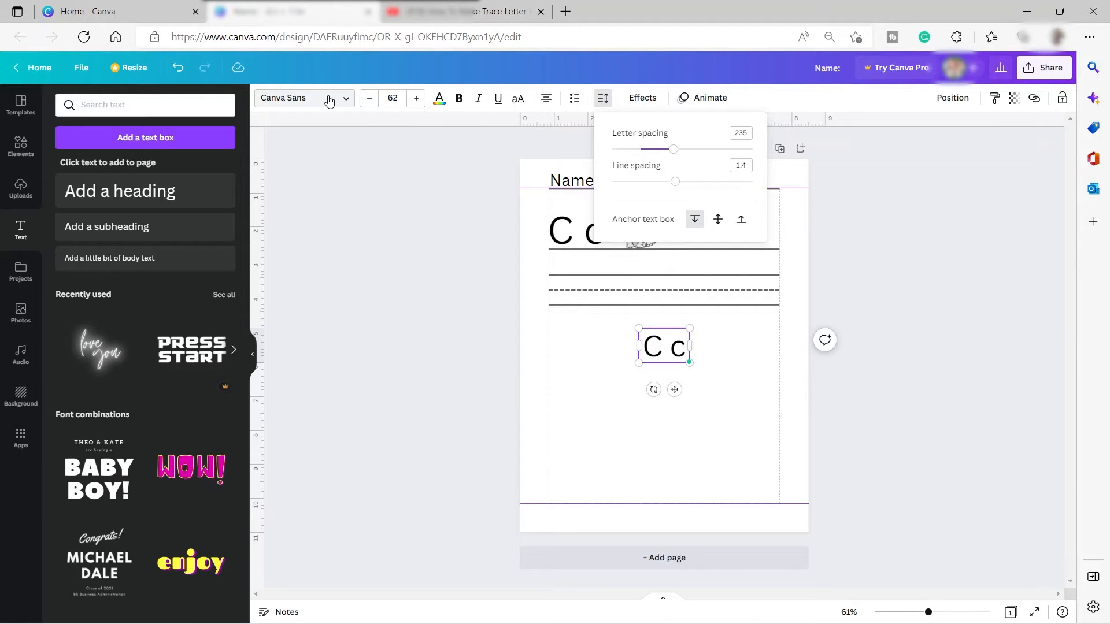
Step: Search the fonts for "studen" and give the new "Cc" heading the dotted Canva Student Font
left_click(346, 101)
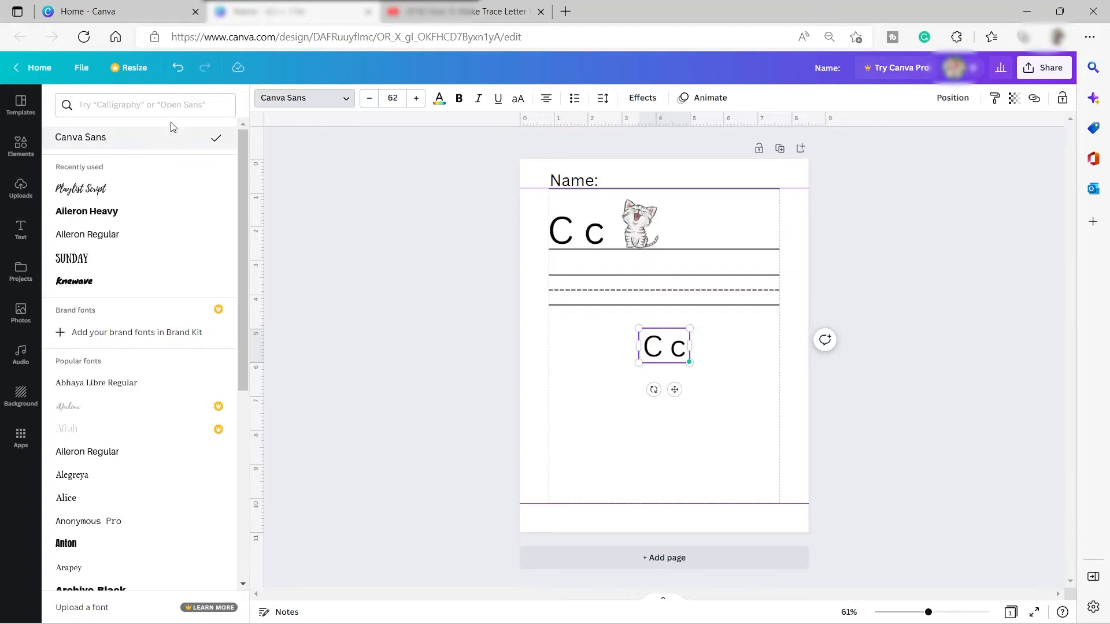
left_click(163, 108)
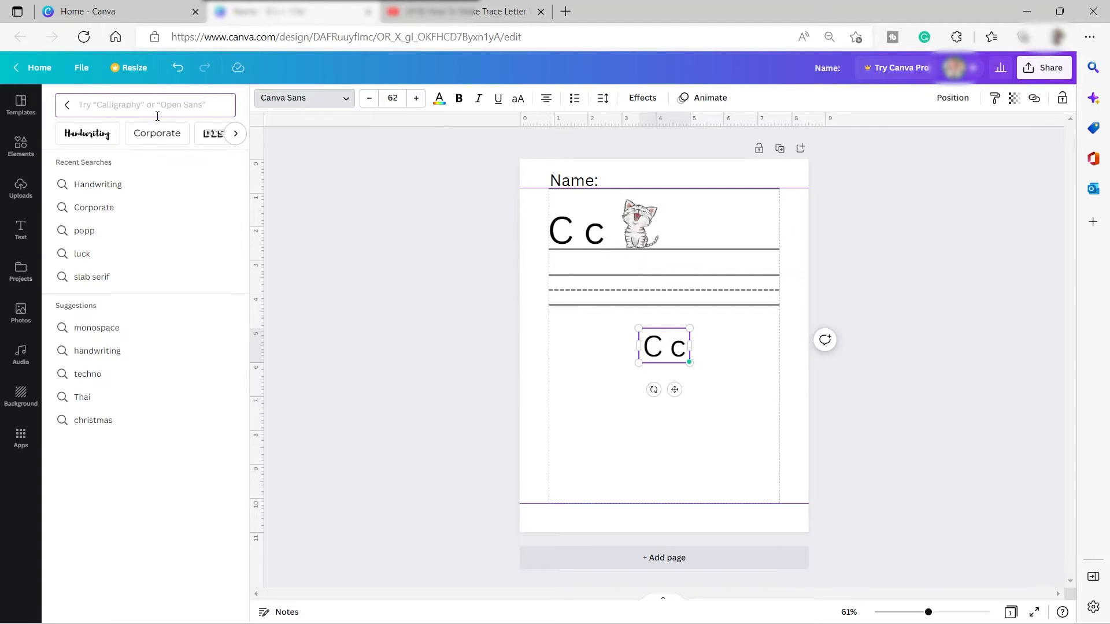
left_click(91, 139)
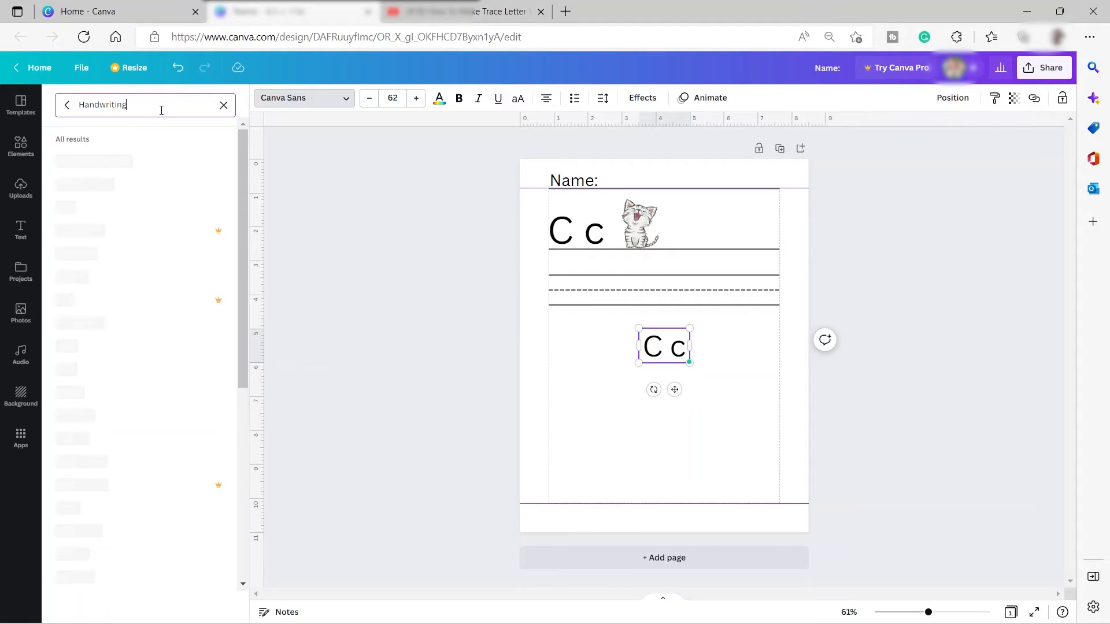
left_click_drag(161, 107, 71, 94)
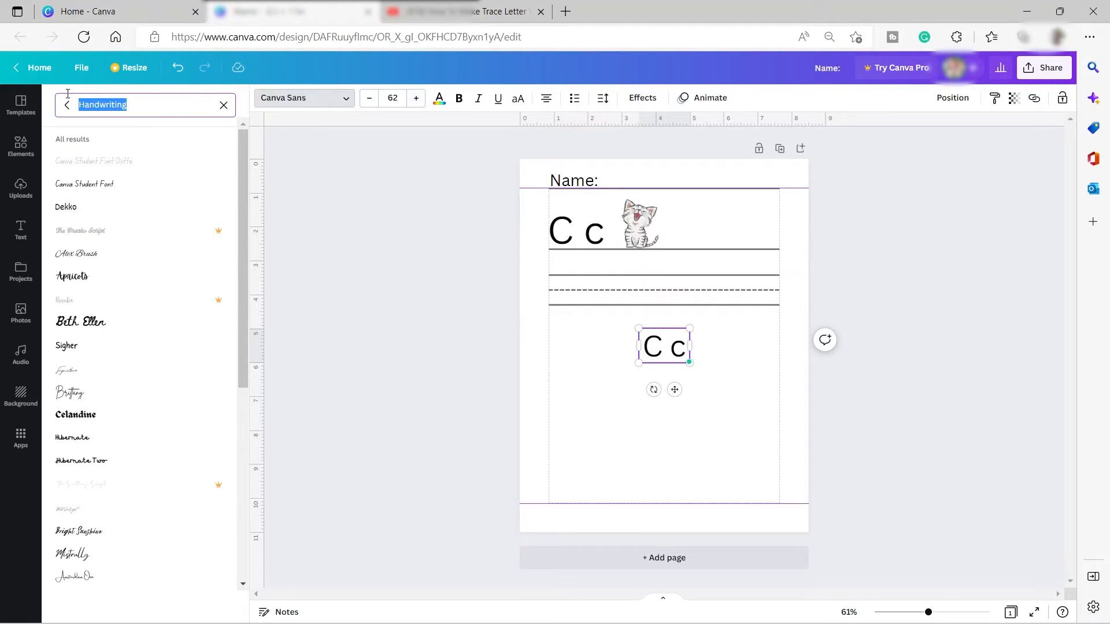
type("stude")
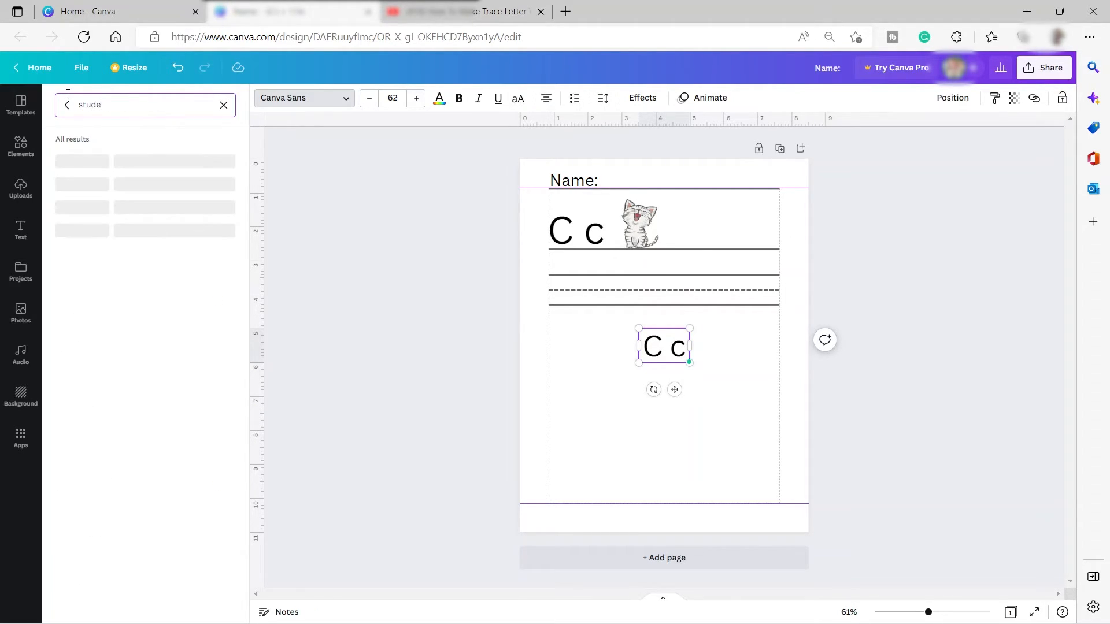
type("n")
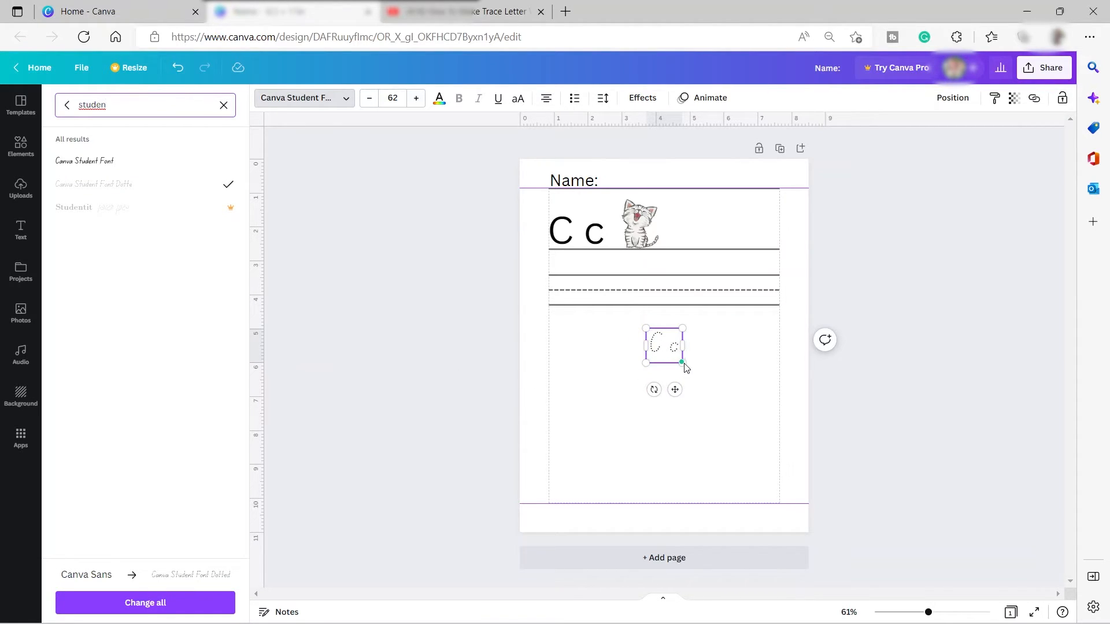
Step: Enlarge the dotted letters to about size 91.3 and place them between the practice lines, starting at the left margin
left_click_drag(683, 328, 697, 310)
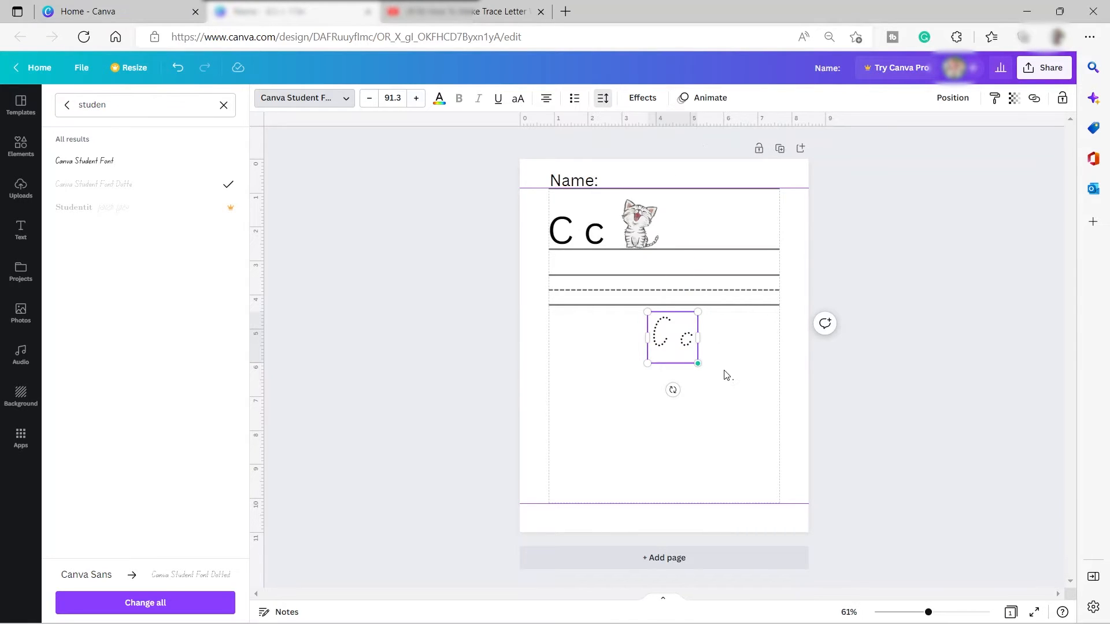
left_click(727, 376)
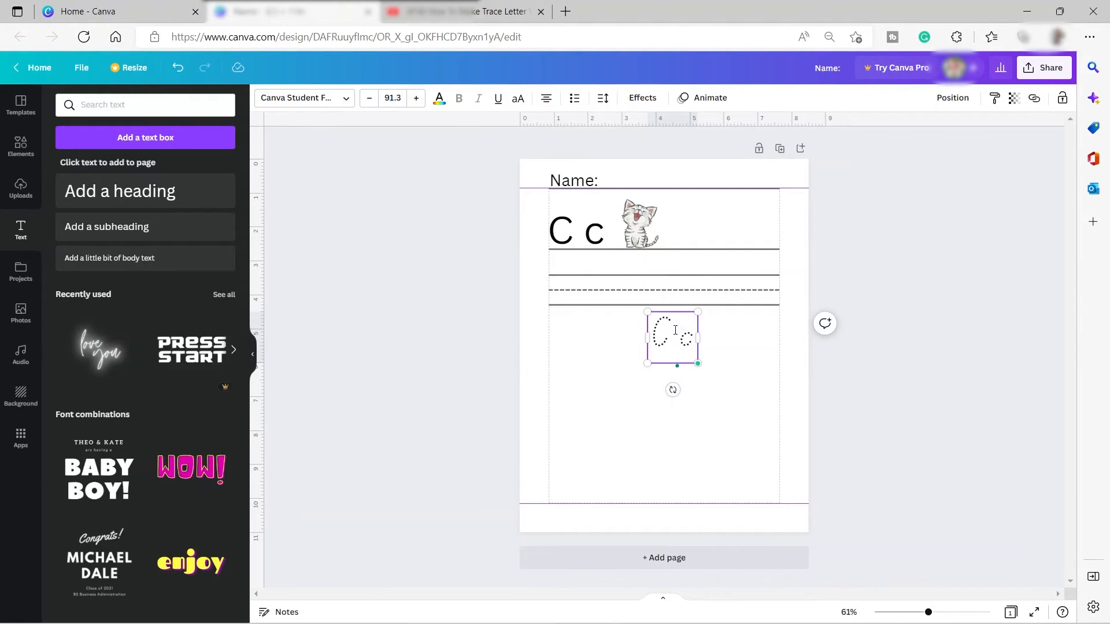
left_click_drag(675, 357, 570, 304)
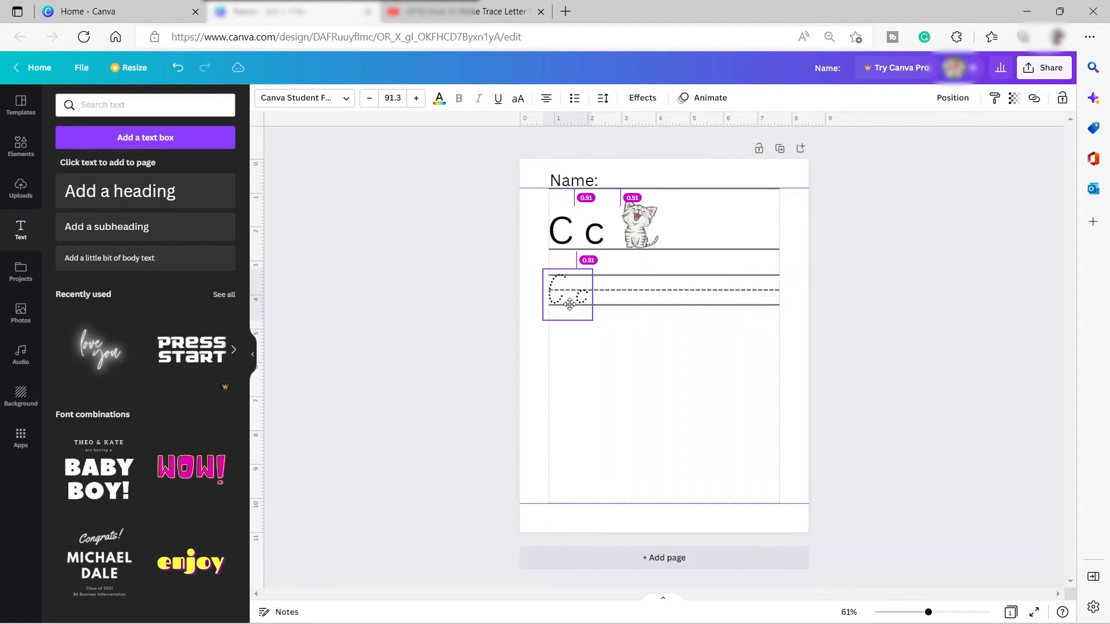
left_click(643, 348)
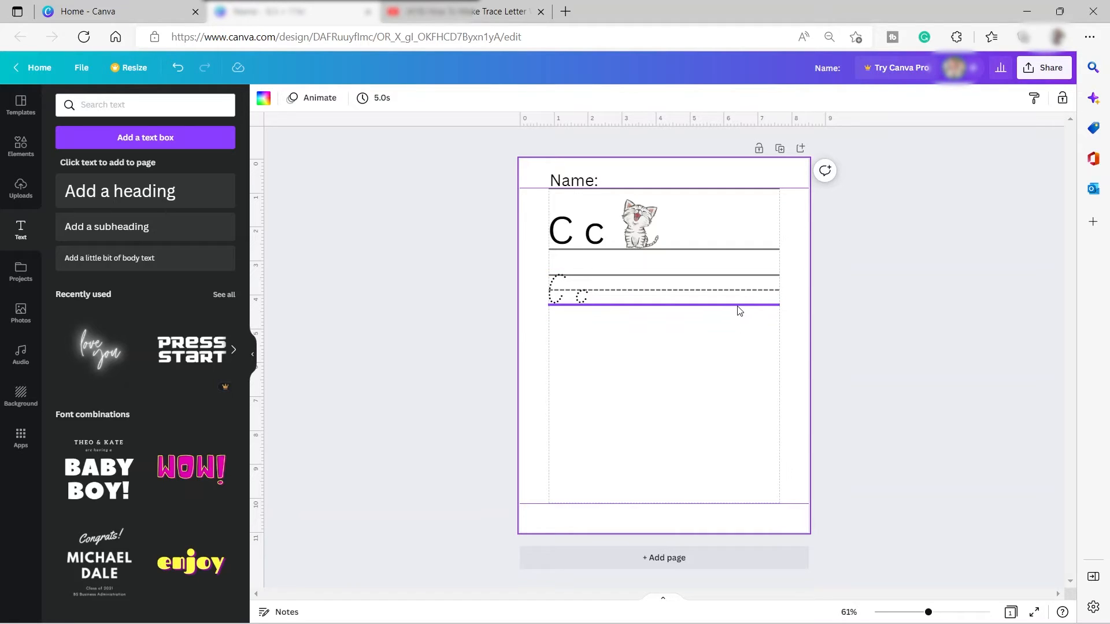
Step: Make the dashed midline of the practice row partly transparent so it looks lighter
left_click(729, 290)
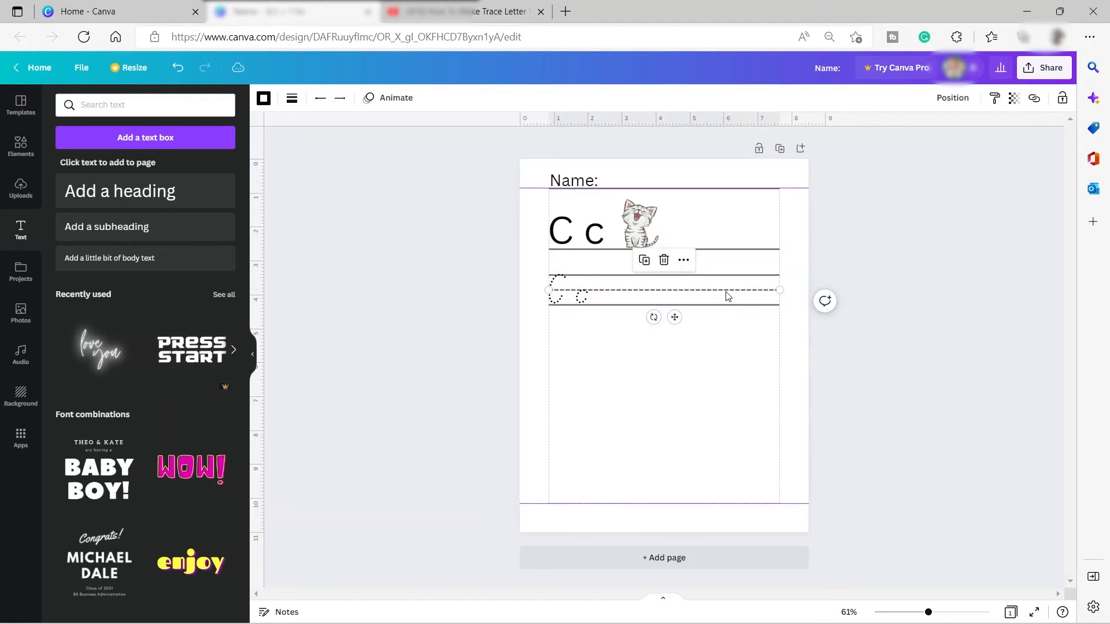
left_click(1015, 98)
left_click_drag(959, 151, 937, 152)
Step: Duplicate the dotted "Cc" pair three times and spread the copies along the practice row up to the right margin
left_click(586, 302)
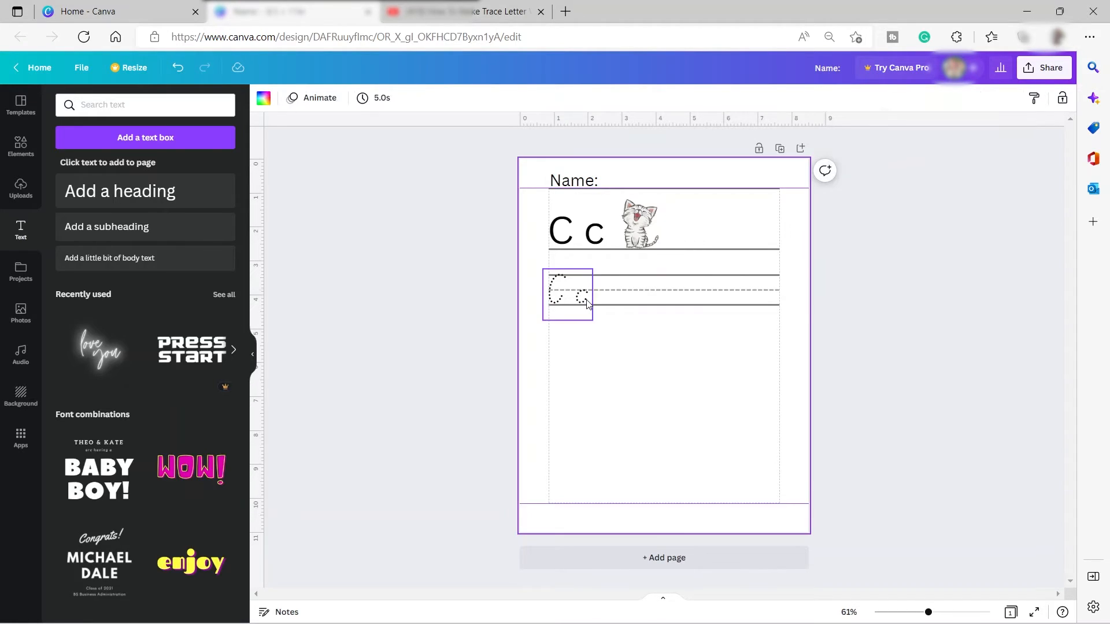
key("ctrl+d")
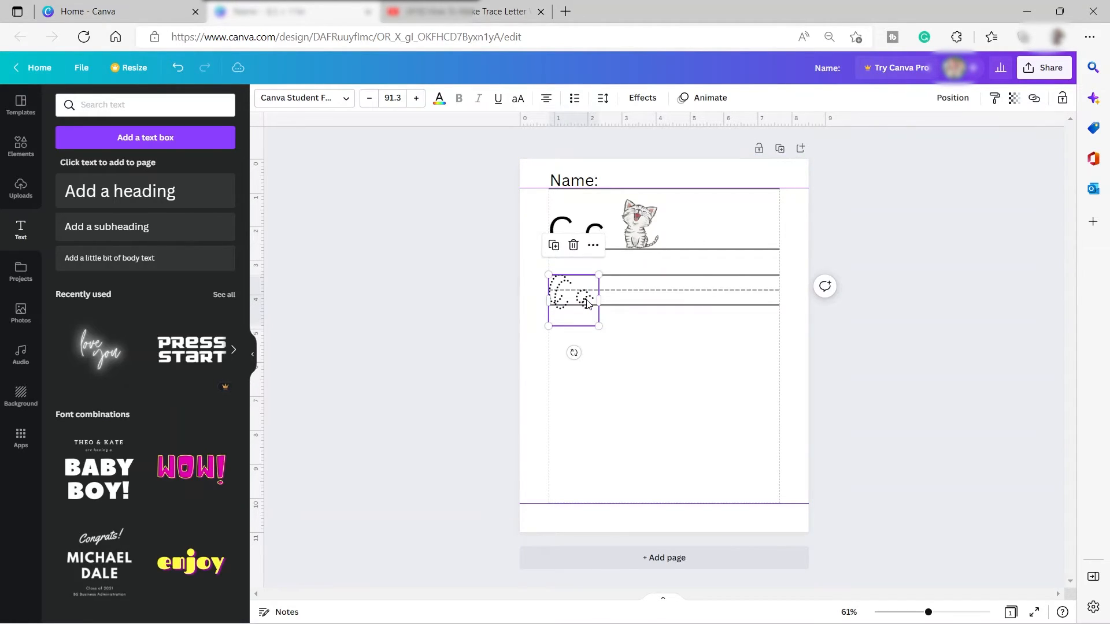
left_click_drag(589, 320, 770, 314)
key("ctrl+d")
key("ctrl+d")
left_click(663, 358)
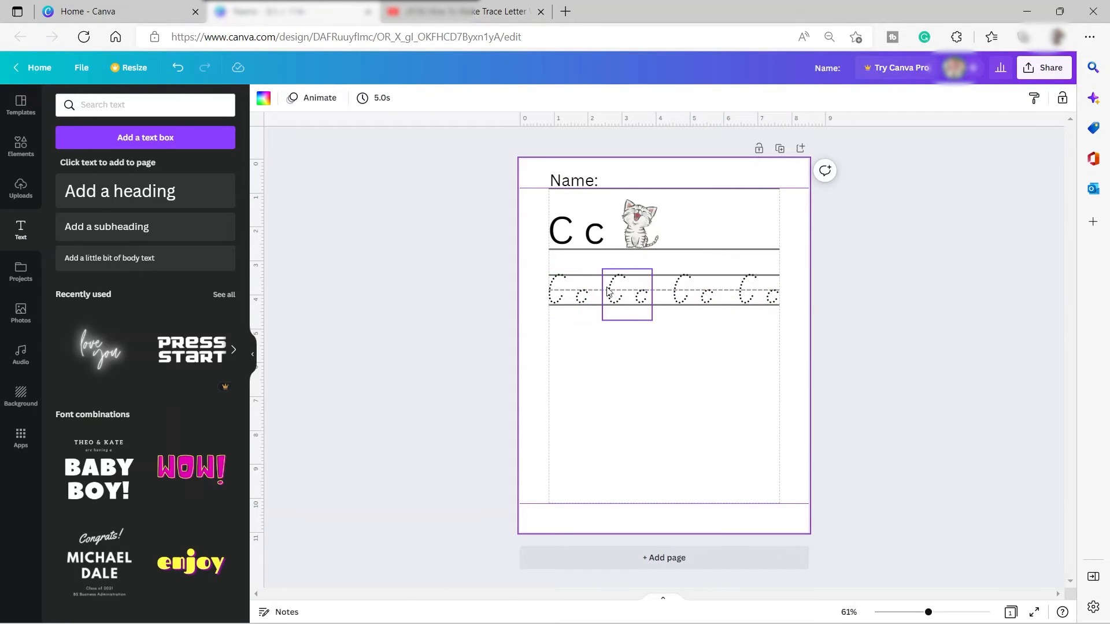
Step: Duplicate the whole practice row with its letters, place the copy below the first row, and delete the copy's upper solid line
left_click_drag(559, 259, 782, 335)
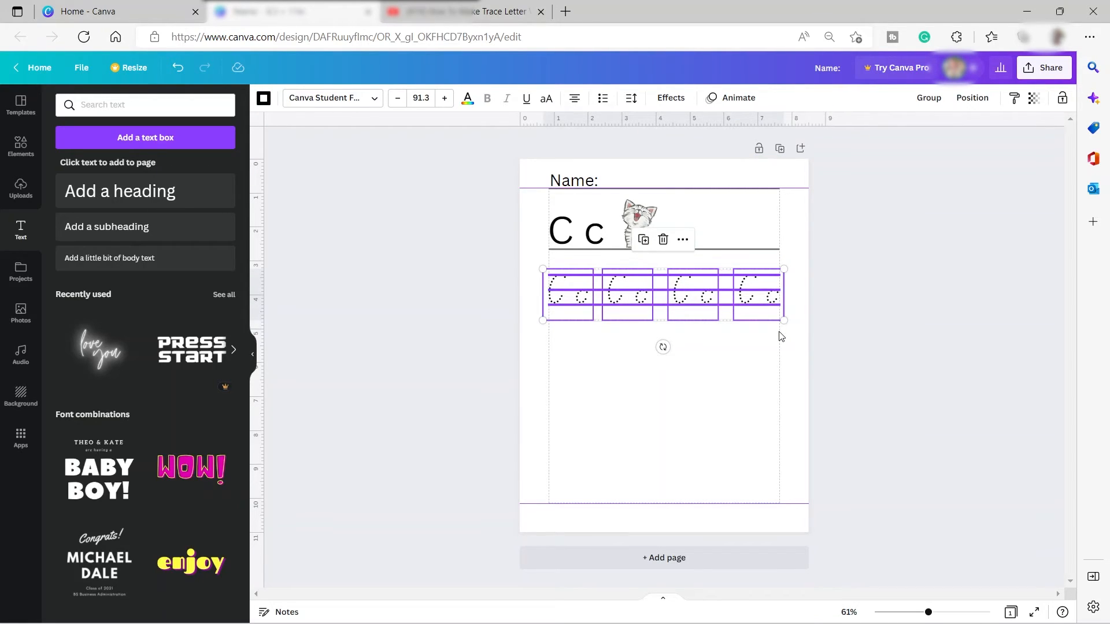
key("ctrl+d")
left_click_drag(688, 309, 686, 344)
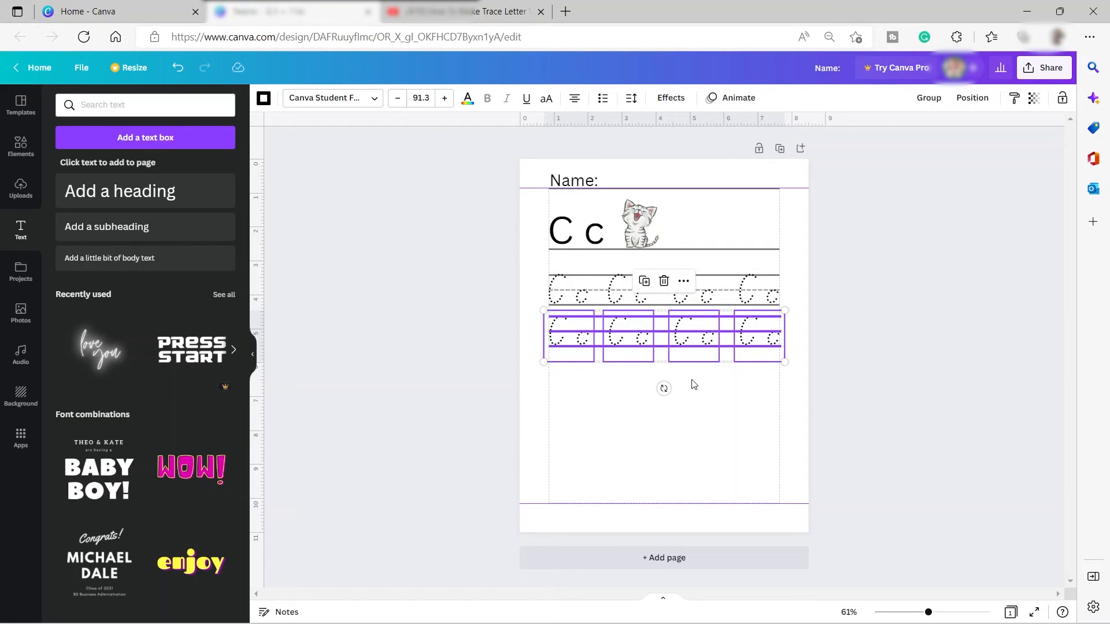
left_click(709, 394)
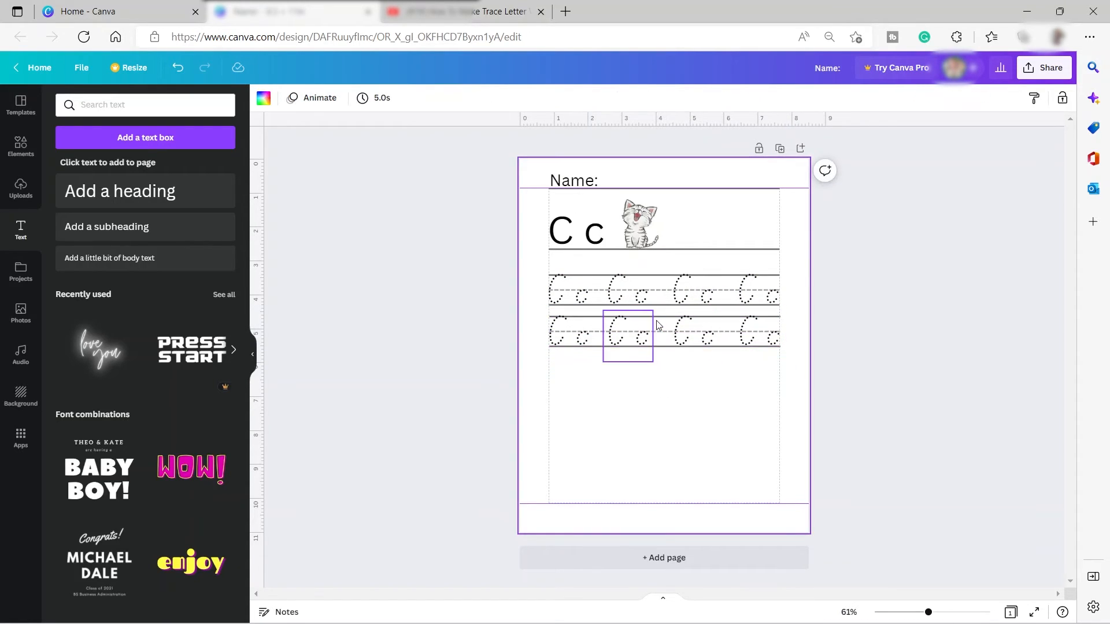
left_click(664, 326)
left_click(762, 389)
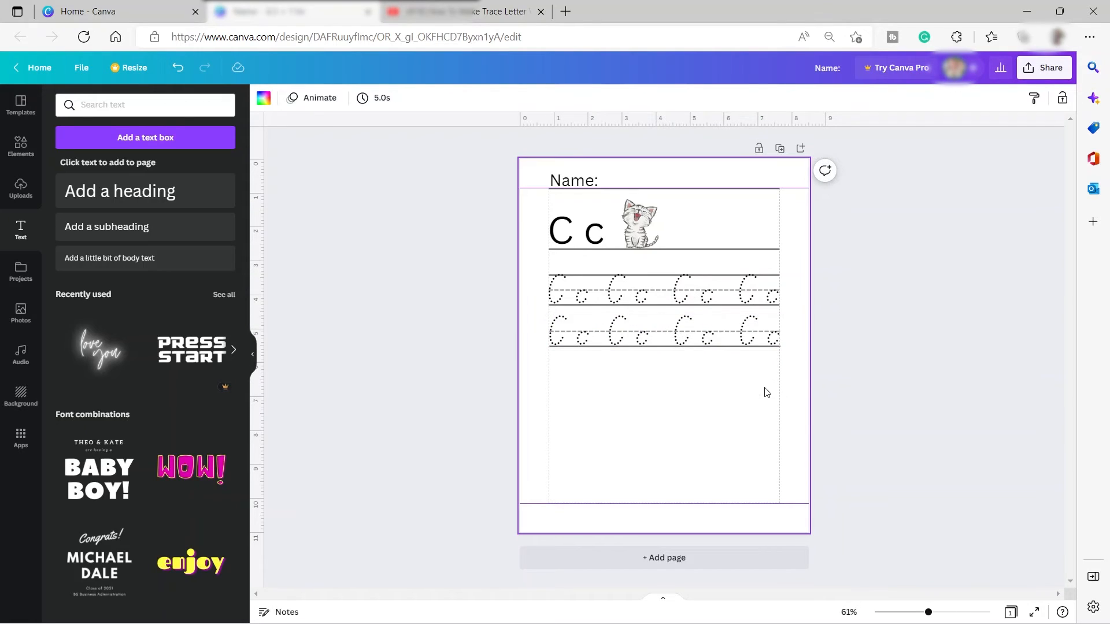
Step: Select the second row's letters and lines and nudge them up so they sit just beneath the first row's baseline
left_click_drag(771, 341, 583, 324)
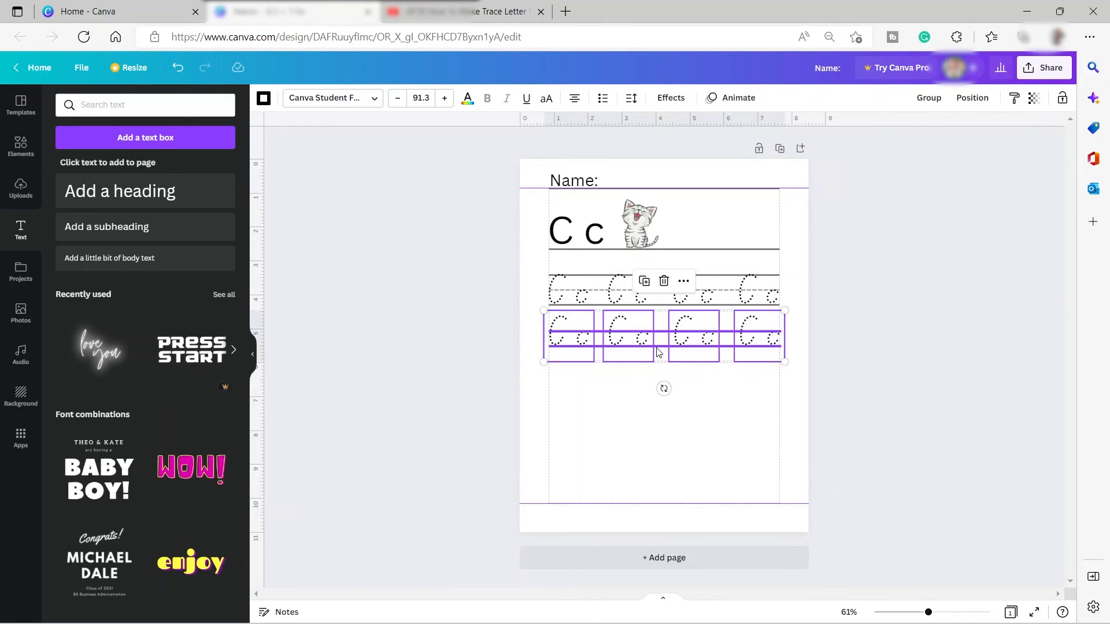
key("Up")
key("Up")
key("Up")
key("Up")
key("Up")
key("Up")
key("Up")
key("Up")
key("Up")
key("Up")
key("Up")
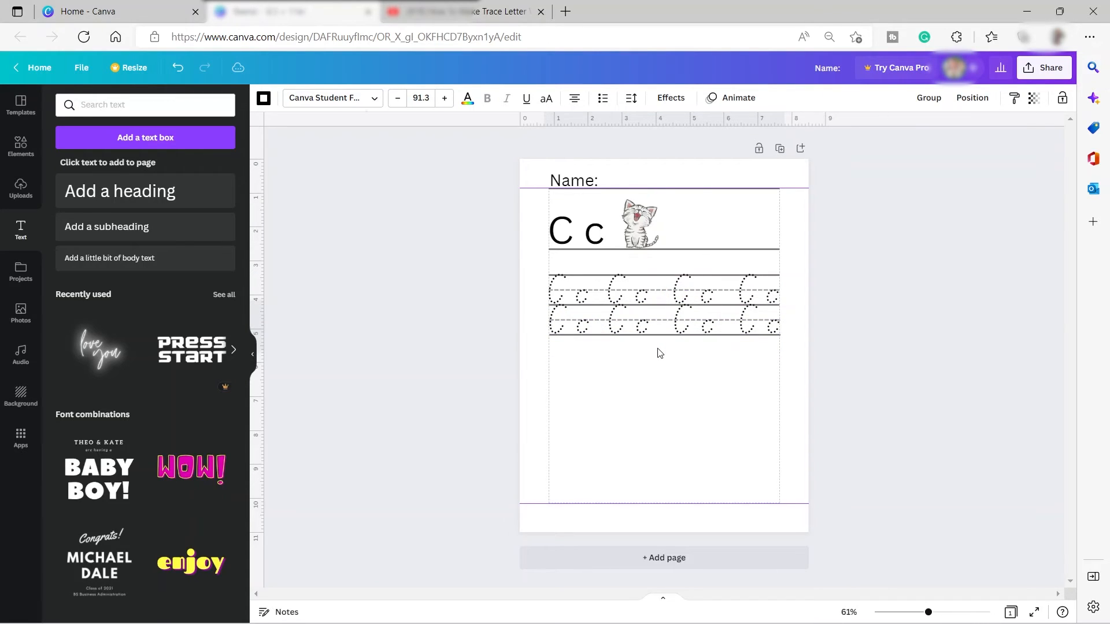
key("Down")
key("Down")
key("Down")
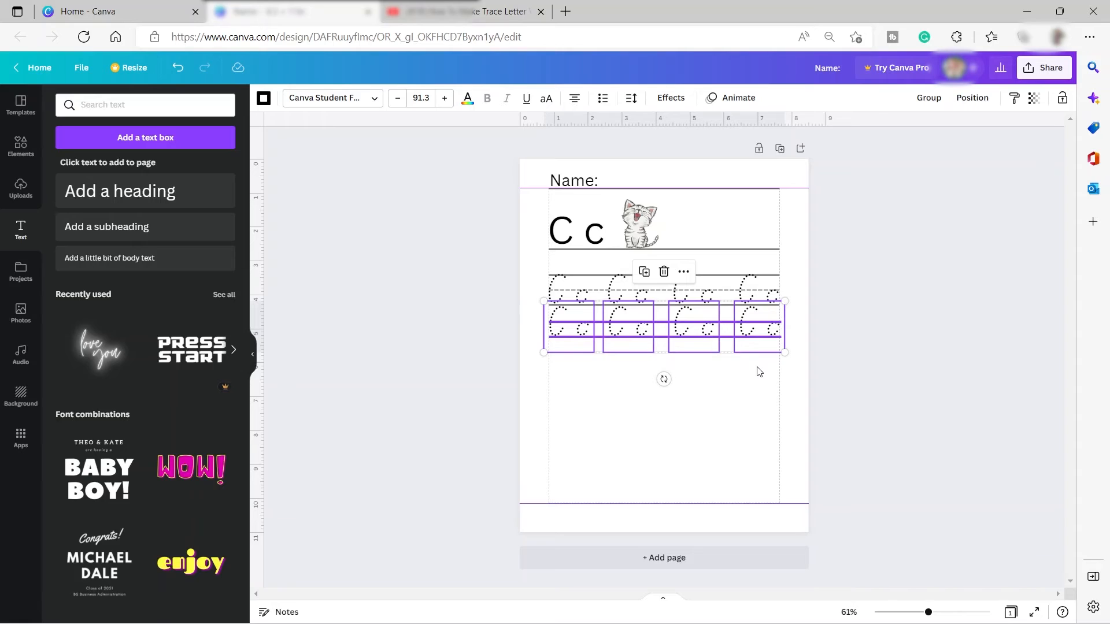
Step: Duplicate the second practice row twice and stack the copies below it as third and fourth rows, about 0.95 in apart
key("ctrl+d")
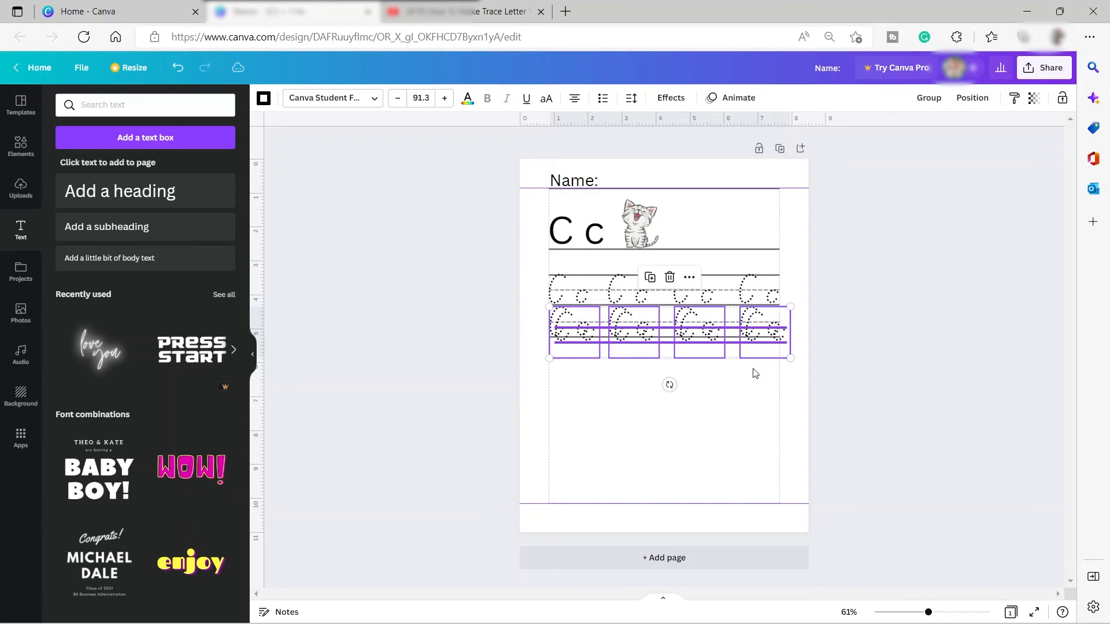
left_click_drag(703, 336, 699, 394)
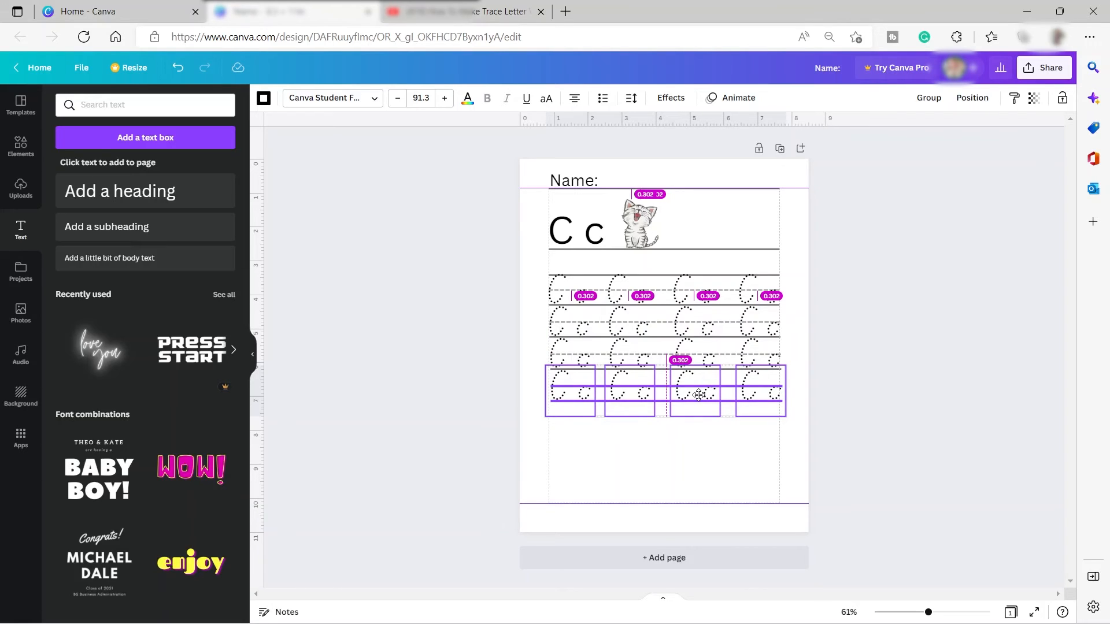
left_click(841, 410)
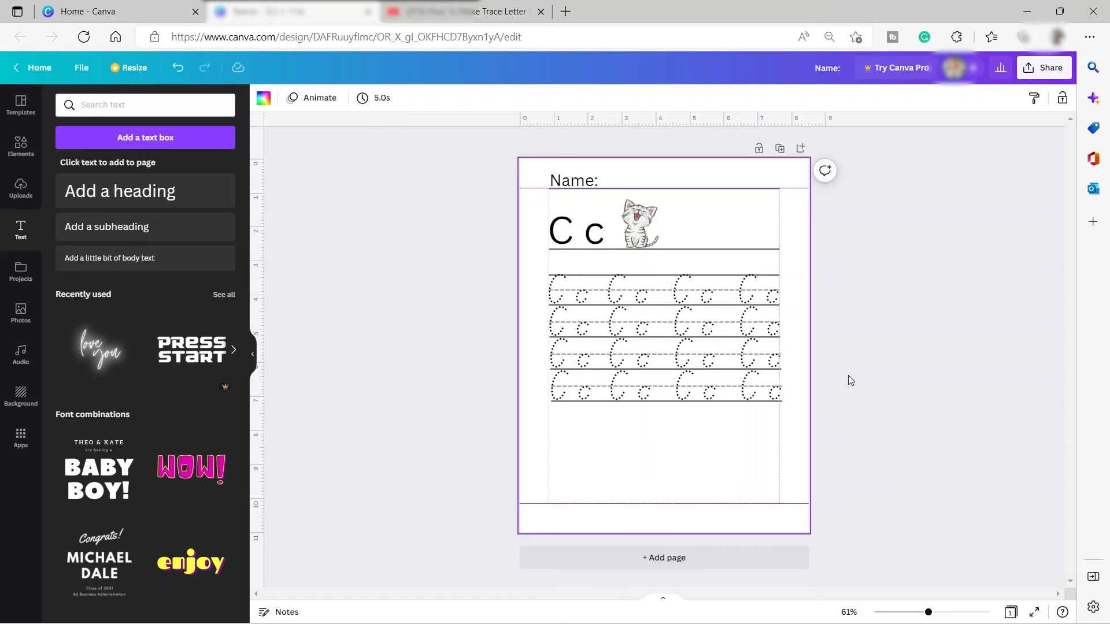
left_click(848, 379)
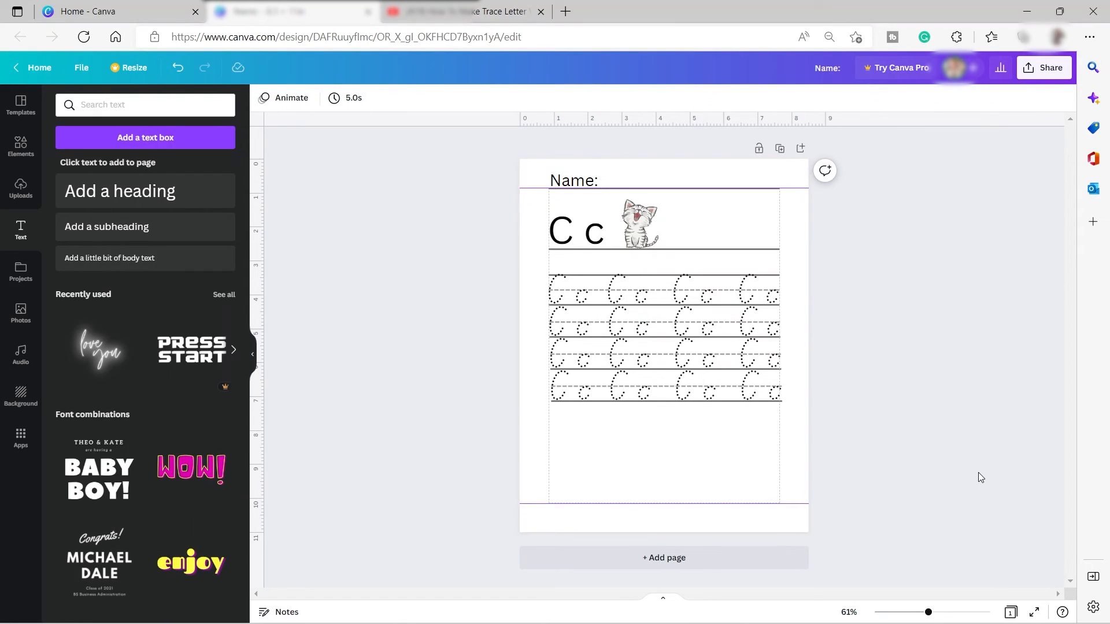
left_click(536, 470)
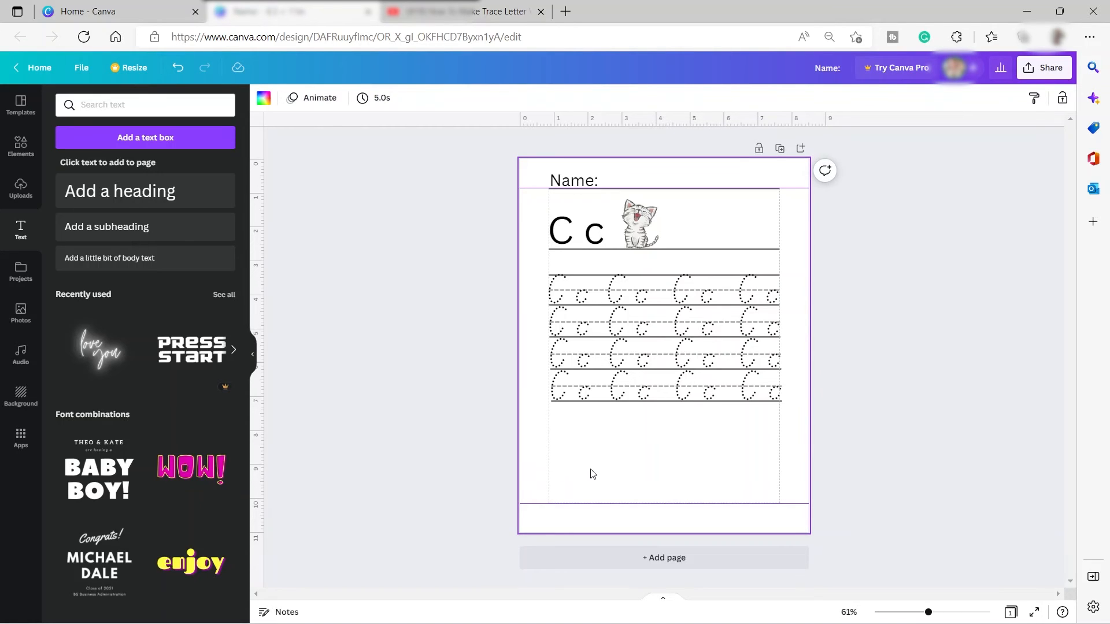
Step: Add the cream floral corner ornament from the Border elements and place it in the page's lower-left corner
left_click(26, 148)
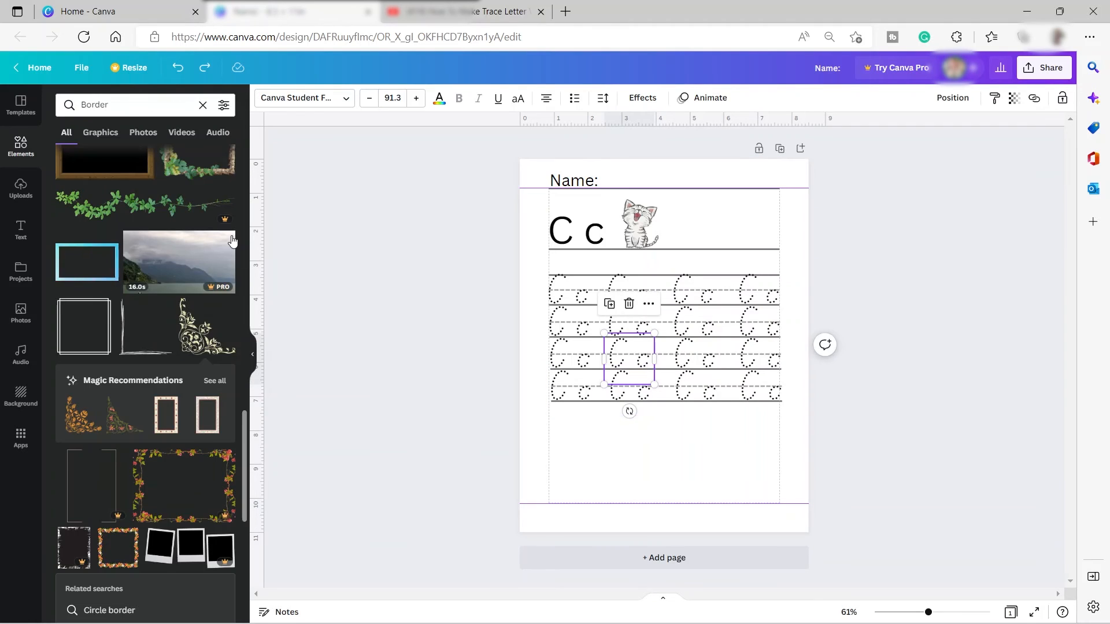
left_click(204, 340)
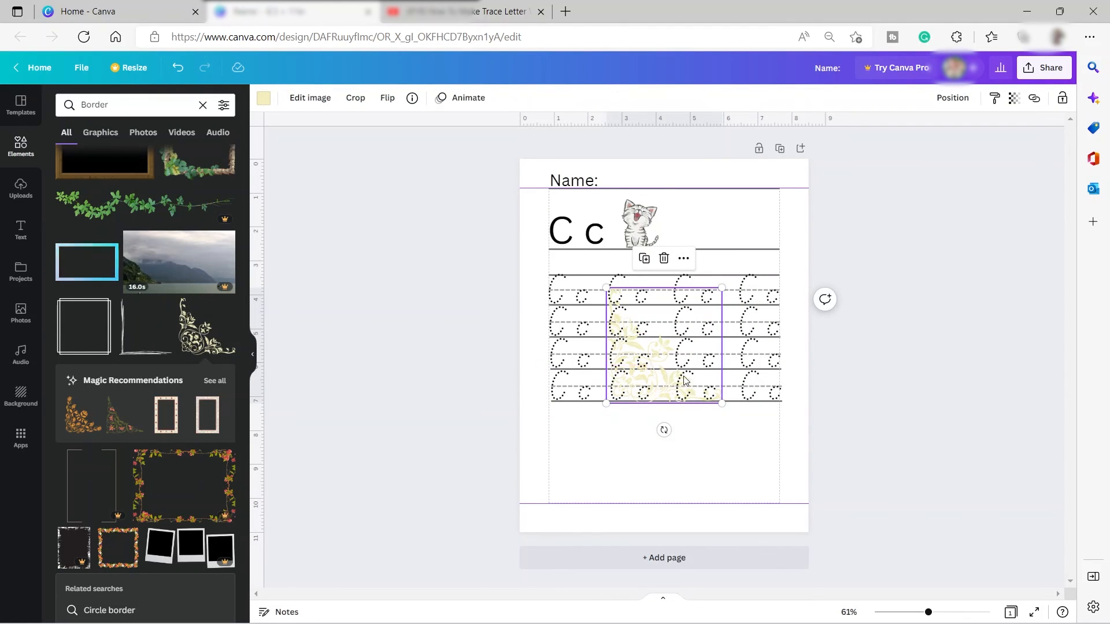
mouse_move(679, 375)
left_mouse_down()
mouse_move(651, 444)
mouse_move(561, 489)
left_mouse_up()
right_click(581, 442)
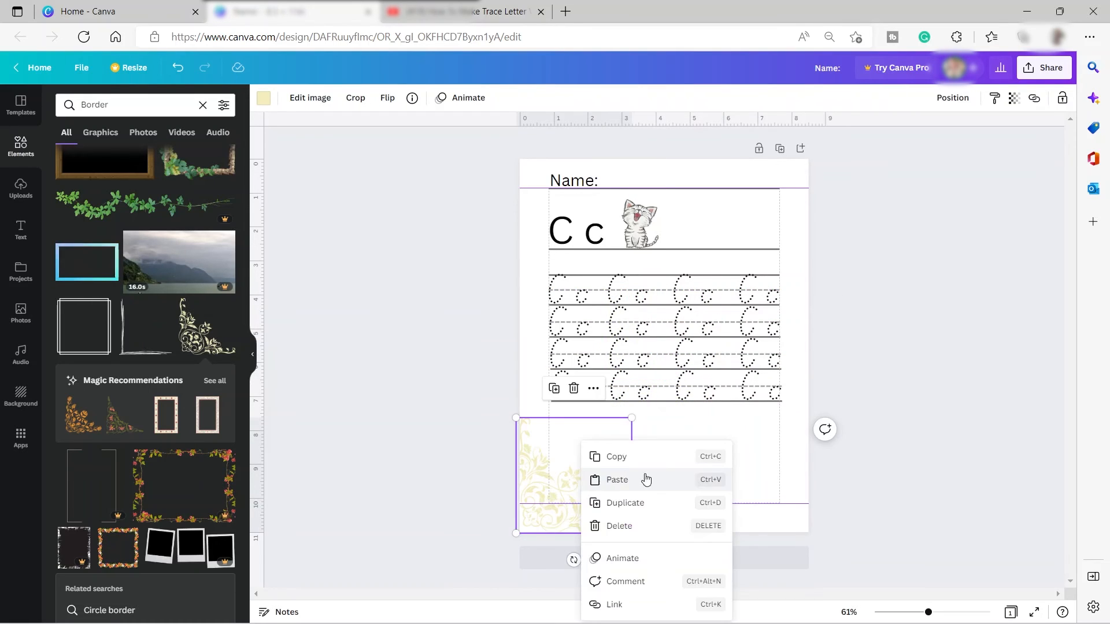
Step: Recolor the floral corner ornament black and set its transparency to 37
left_click(263, 100)
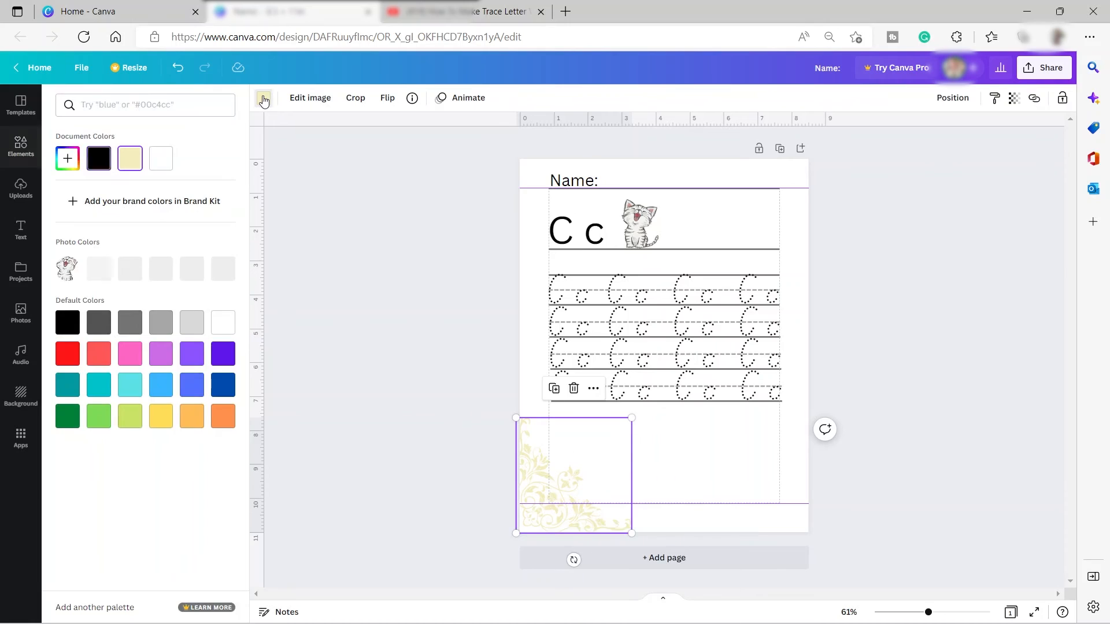
left_click(99, 166)
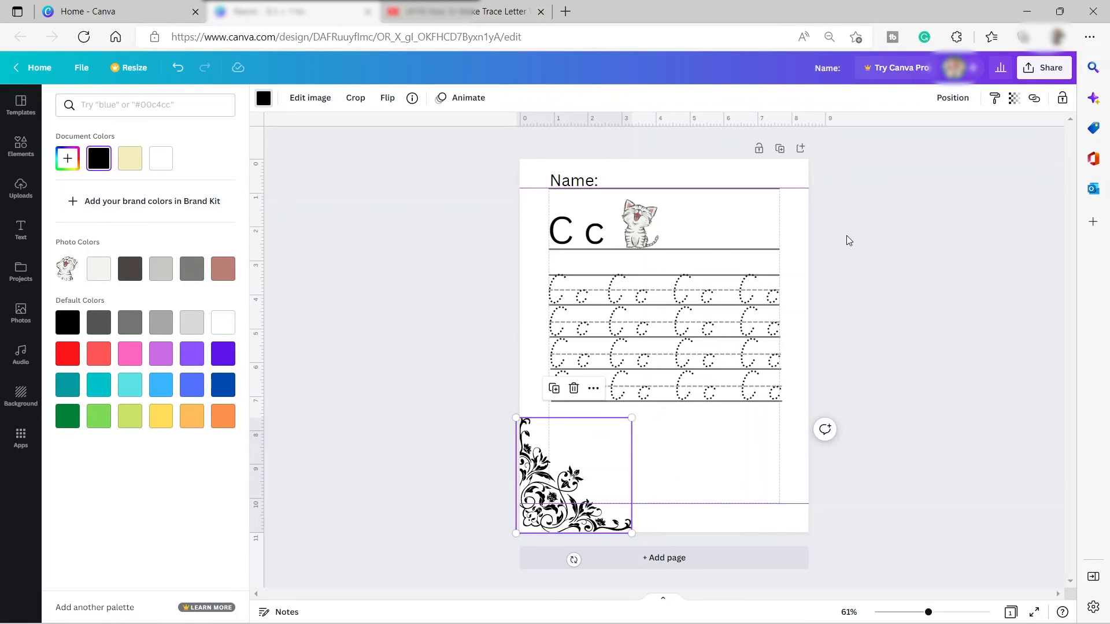
left_click(1015, 101)
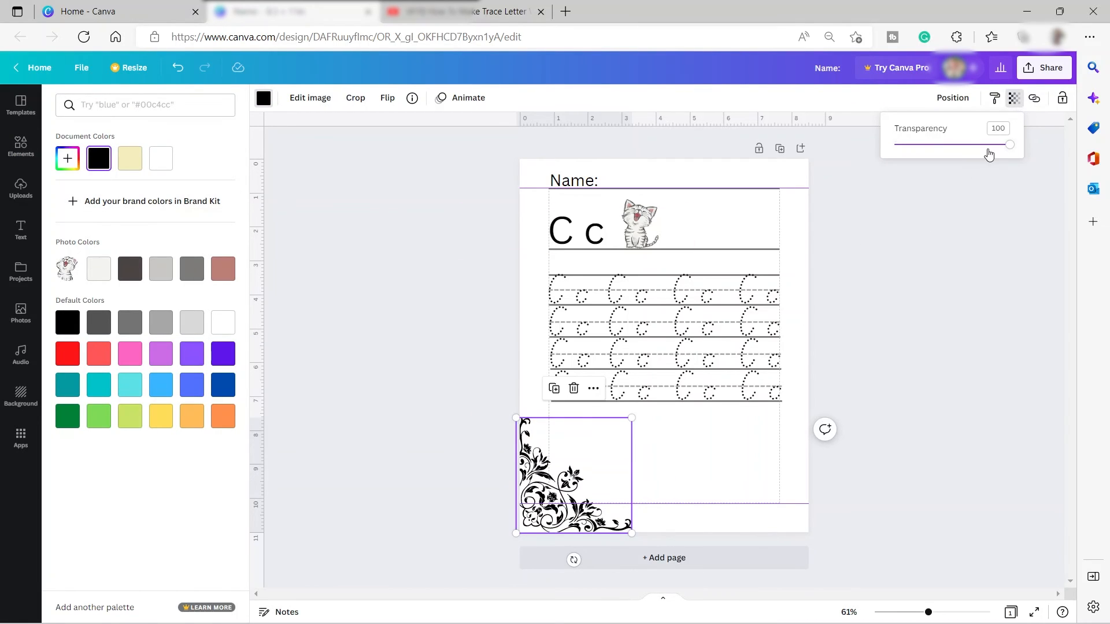
left_click_drag(1011, 152, 937, 151)
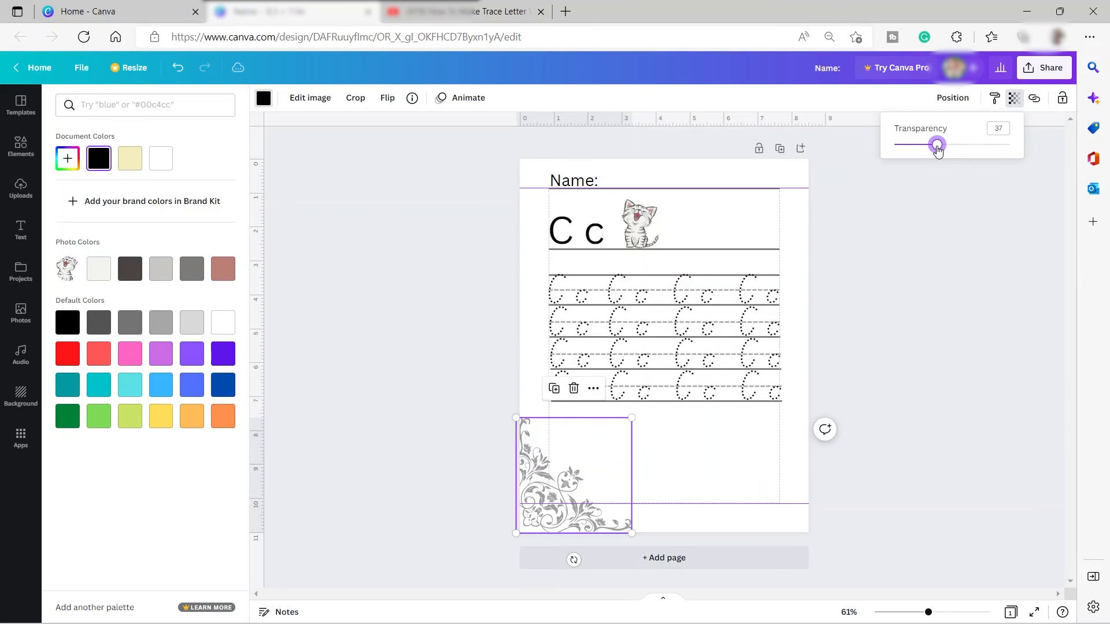
Step: Duplicate the corner ornament, flip the copy horizontally and vertically, and fit it into the page's upper-right corner
left_click(531, 517)
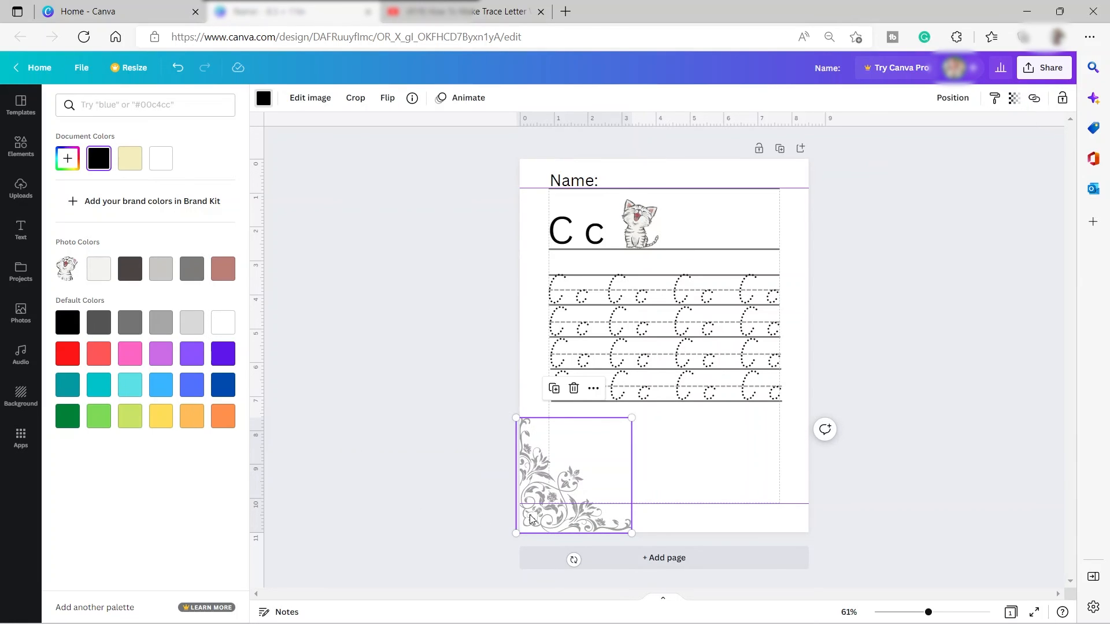
key("ctrl+d")
left_click_drag(530, 518, 738, 222)
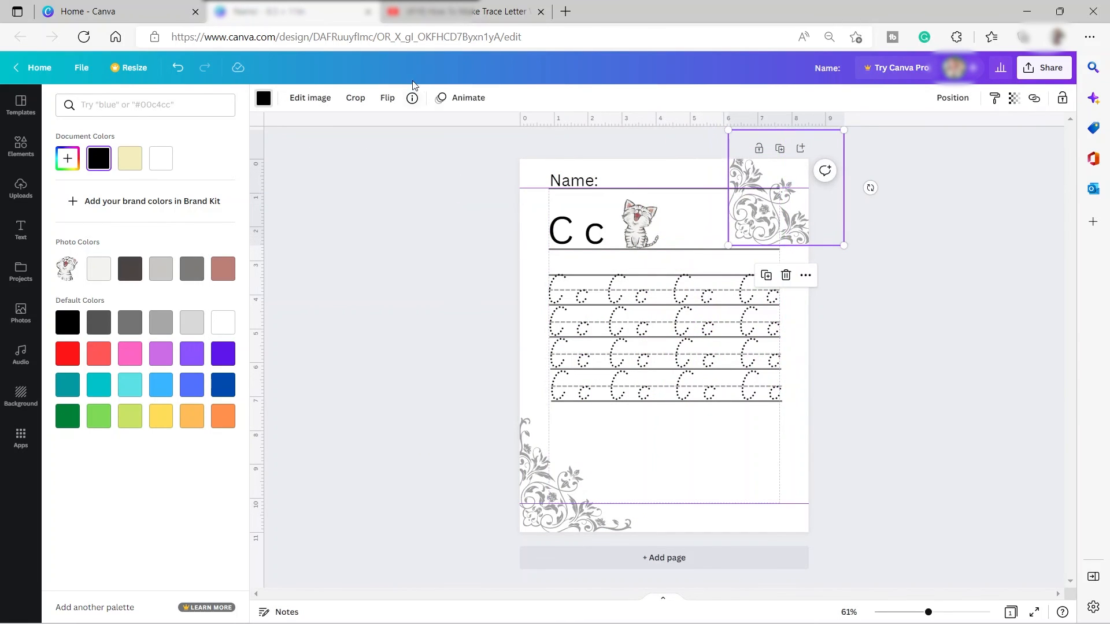
left_click(387, 98)
left_click(386, 128)
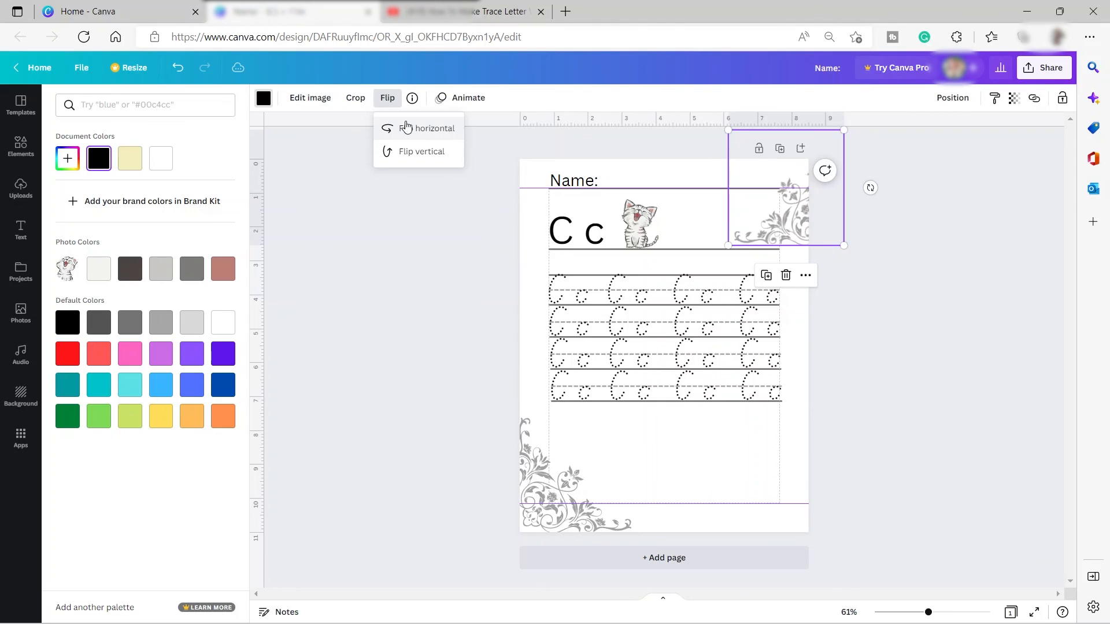
left_click(410, 152)
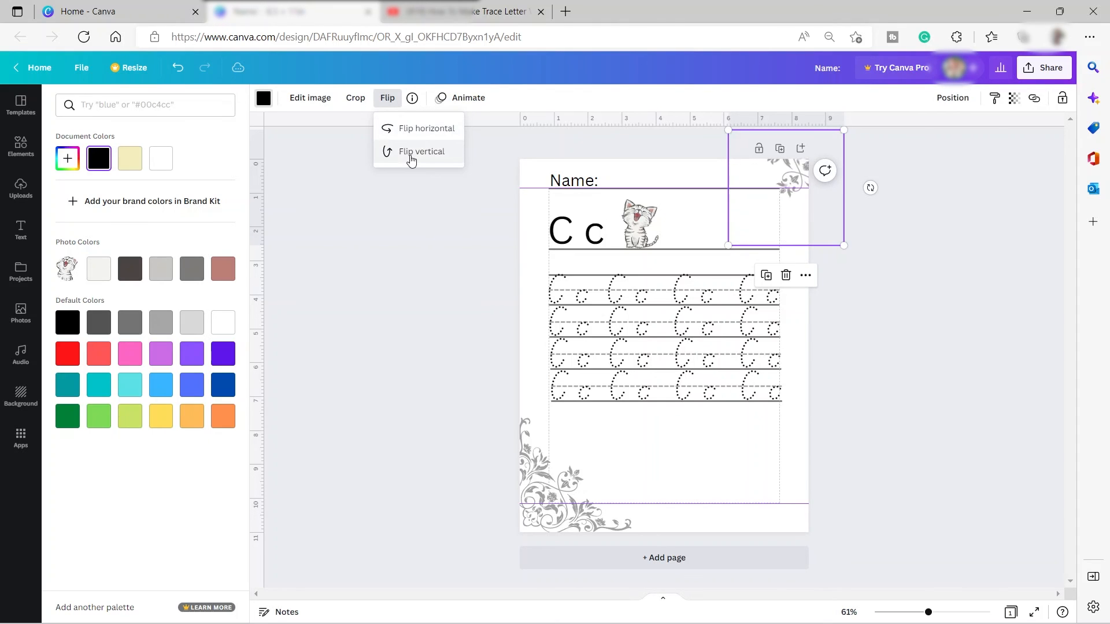
left_click_drag(786, 182, 753, 202)
left_click(528, 278)
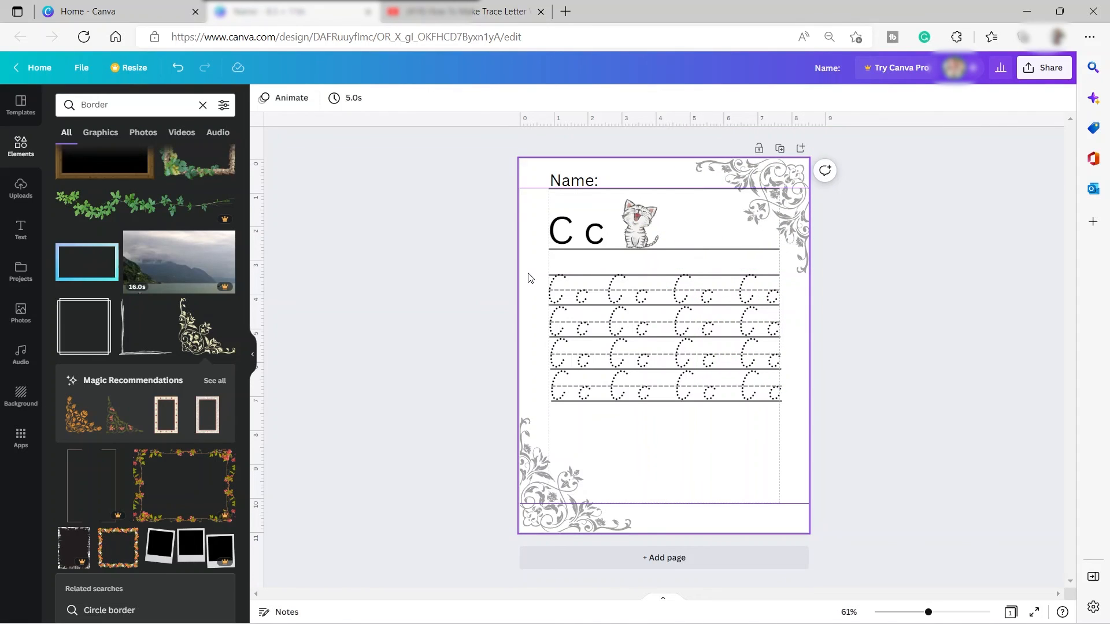